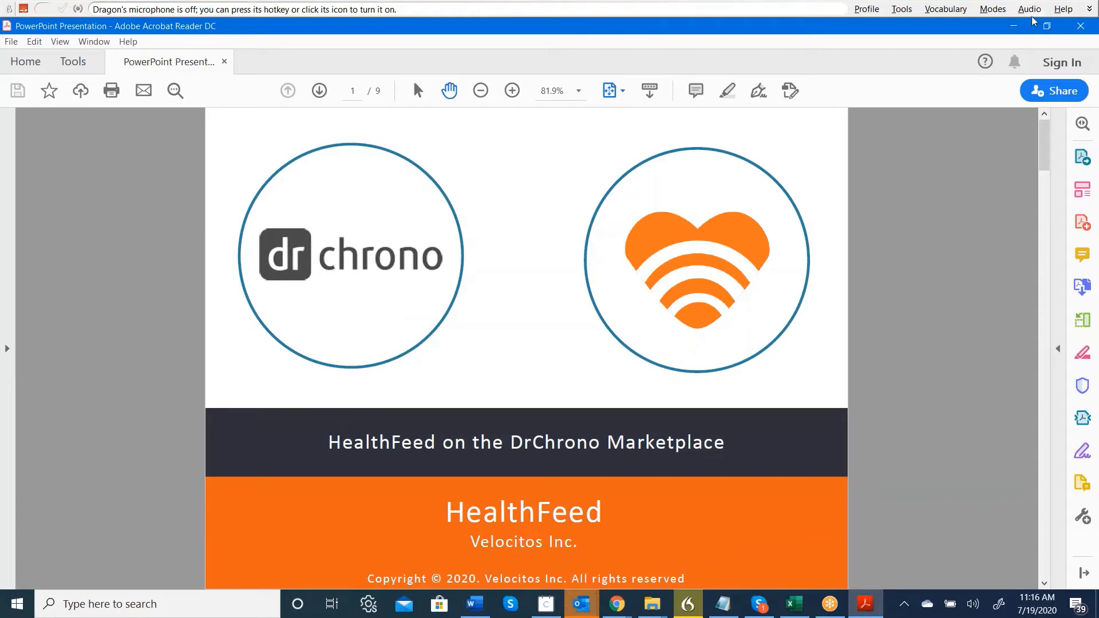
Minimize Acrobat Reader and open the HealthFeed Messages configuration showing the patient consent flags.
click(1013, 26)
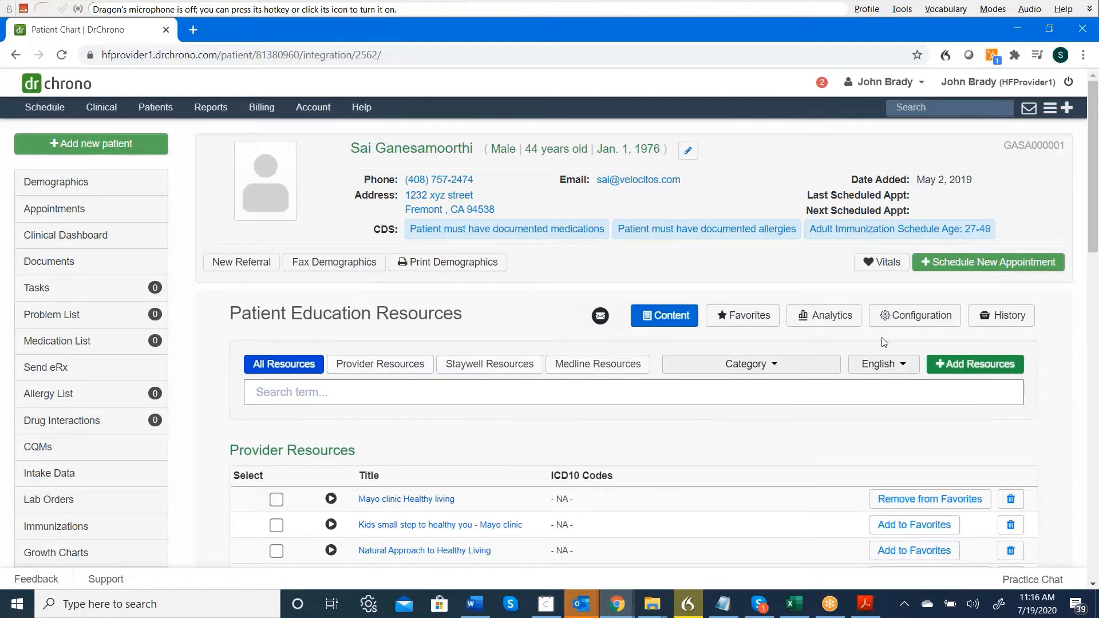
click(908, 325)
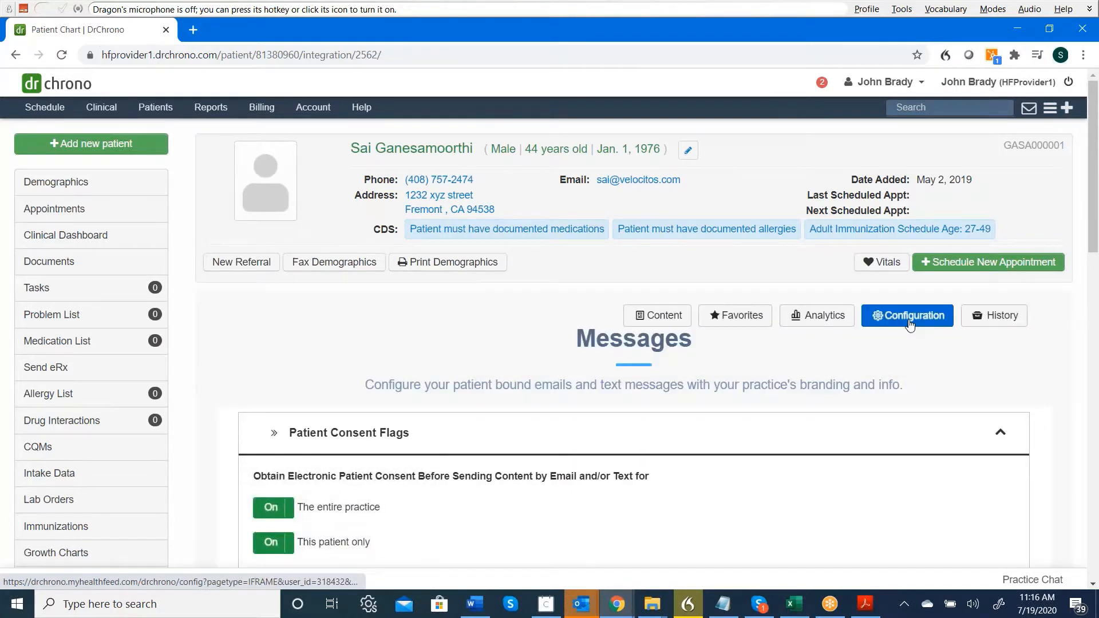
Fold up the Patient Consent Flags section to list only the Messages section headers.
scroll(910, 323, down, 3)
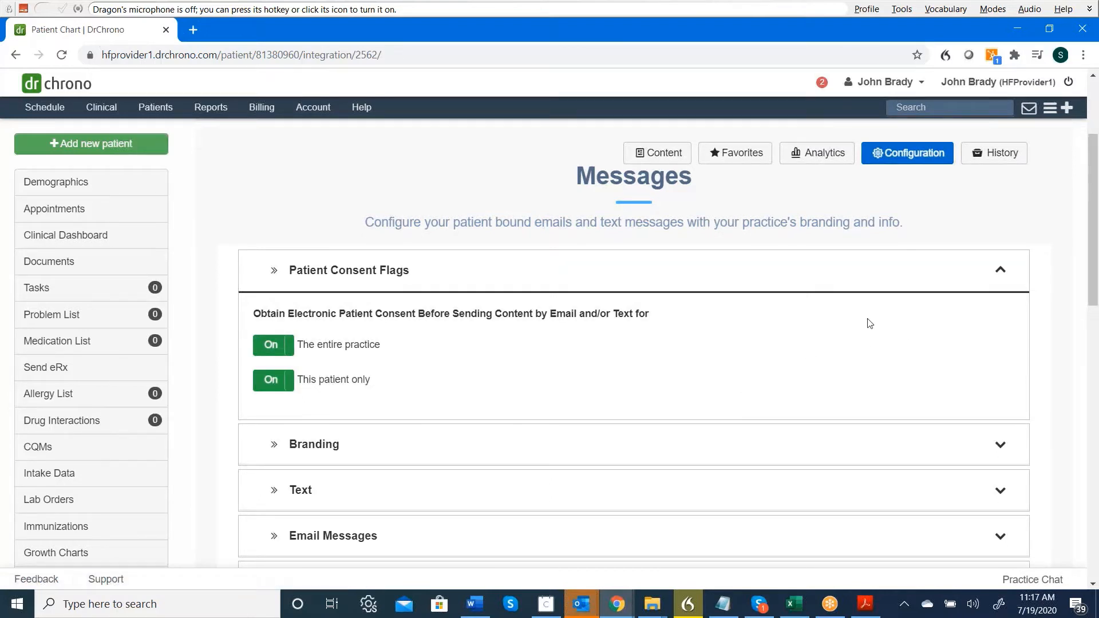
click(995, 274)
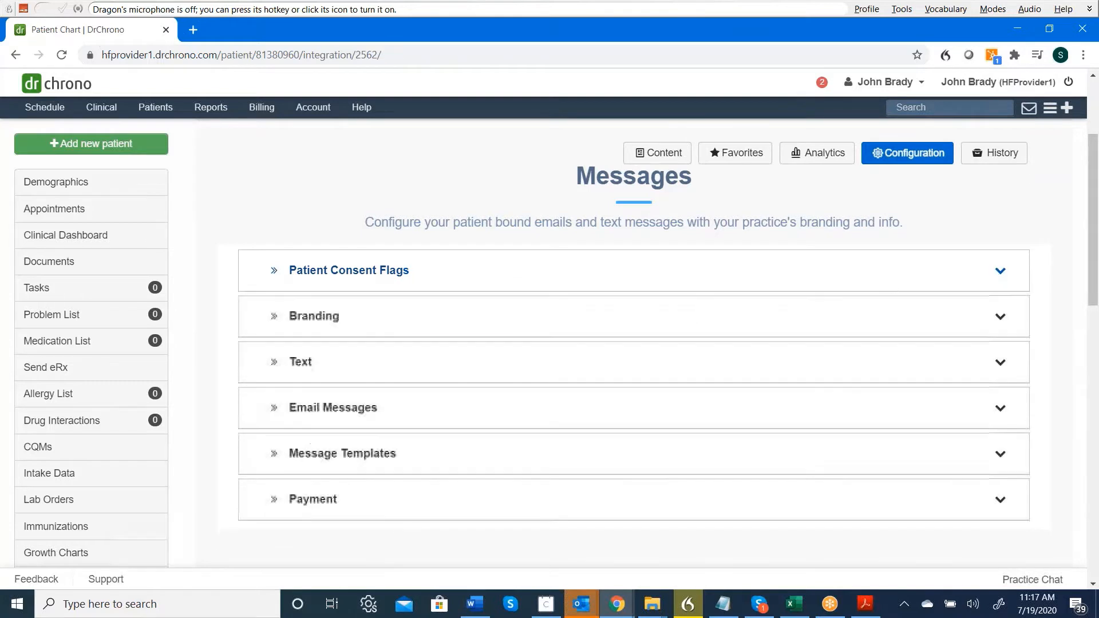
Expand Branding and replace the From Email with a generic practice placeholder e-mail address.
click(678, 322)
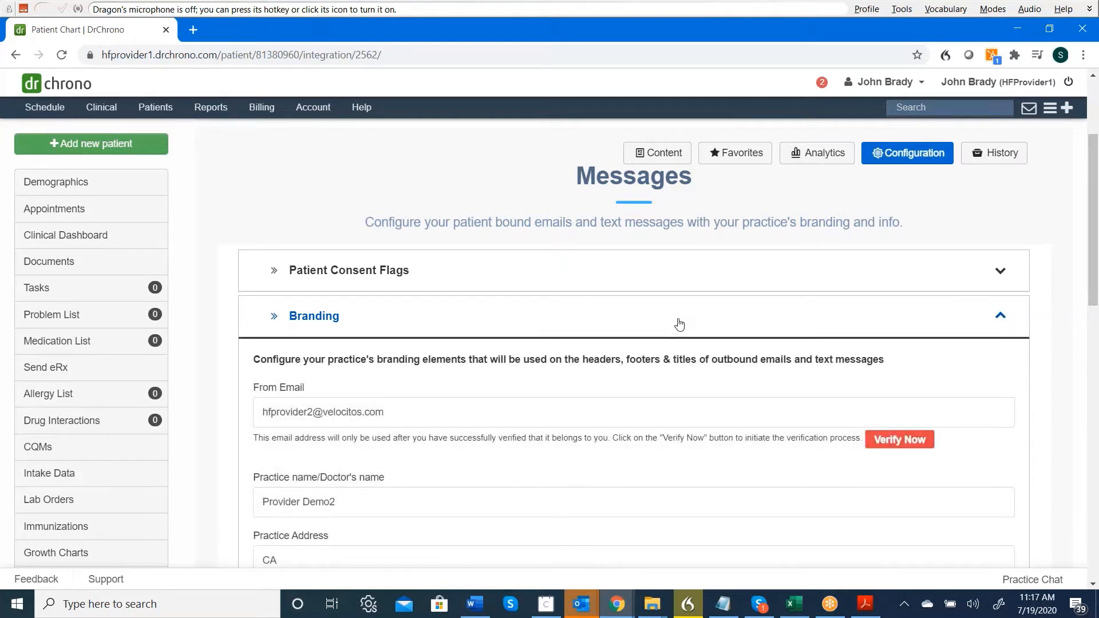
scroll(679, 324, down, 2)
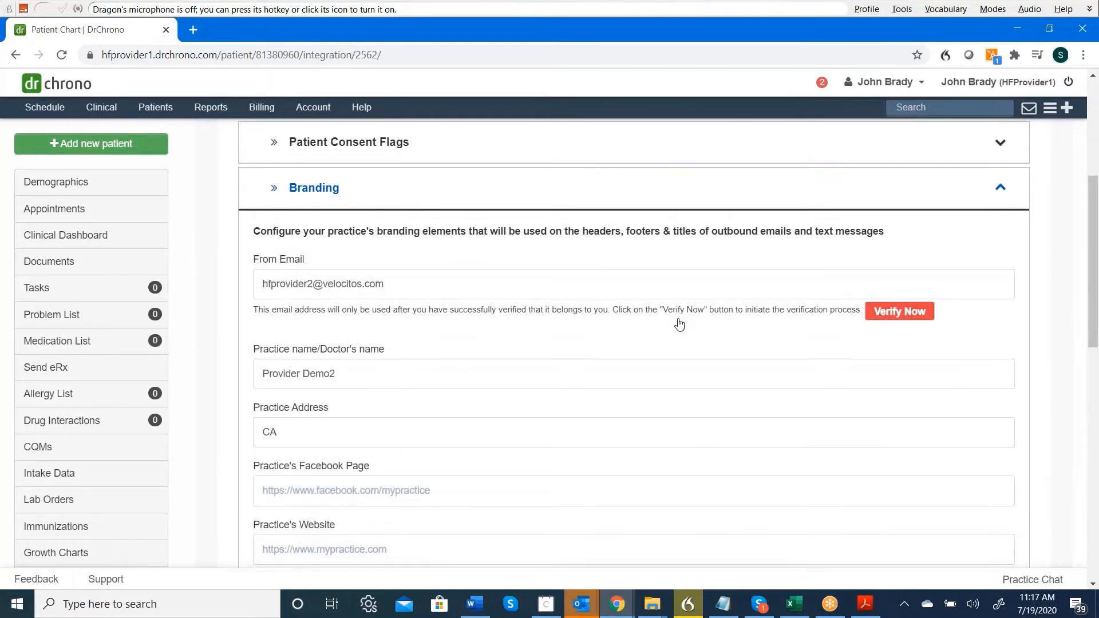
click(438, 286)
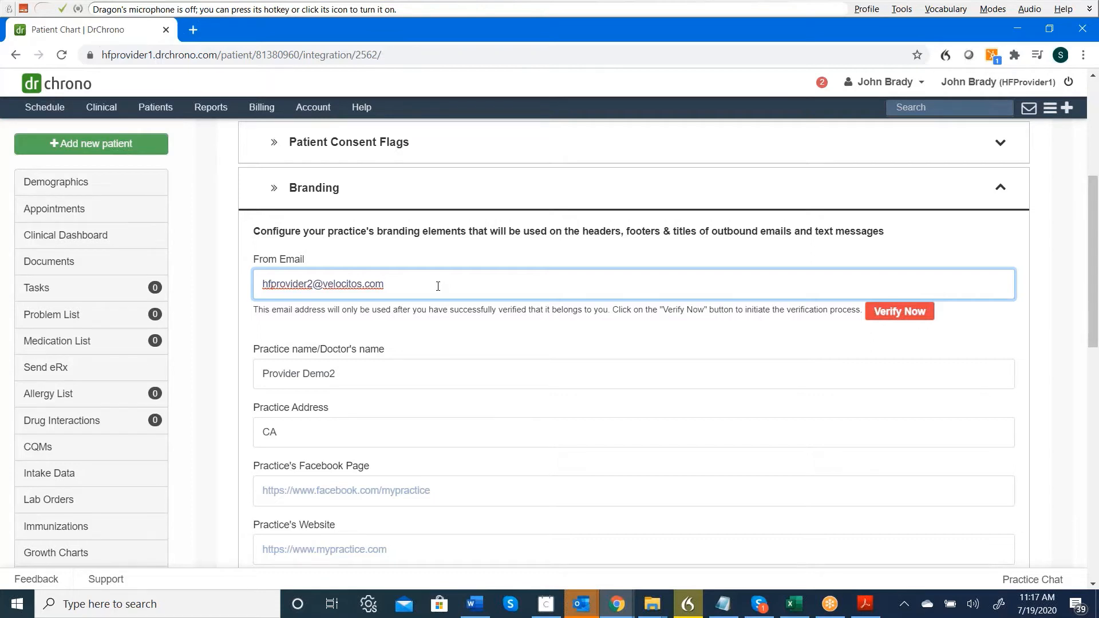
key(BackSpace)
key(BackSpace)
key(BackSpace)
key(BackSpace)
key(BackSpace)
key(BackSpace)
key(BackSpace)
key(BackSpace)
key(BackSpace)
key(BackSpace)
key(BackSpace)
key(BackSpace)
key(BackSpace)
key(BackSpace)
key(BackSpace)
key(BackSpace)
key(BackSpace)
key(BackSpace)
key(BackSpace)
key(BackSpace)
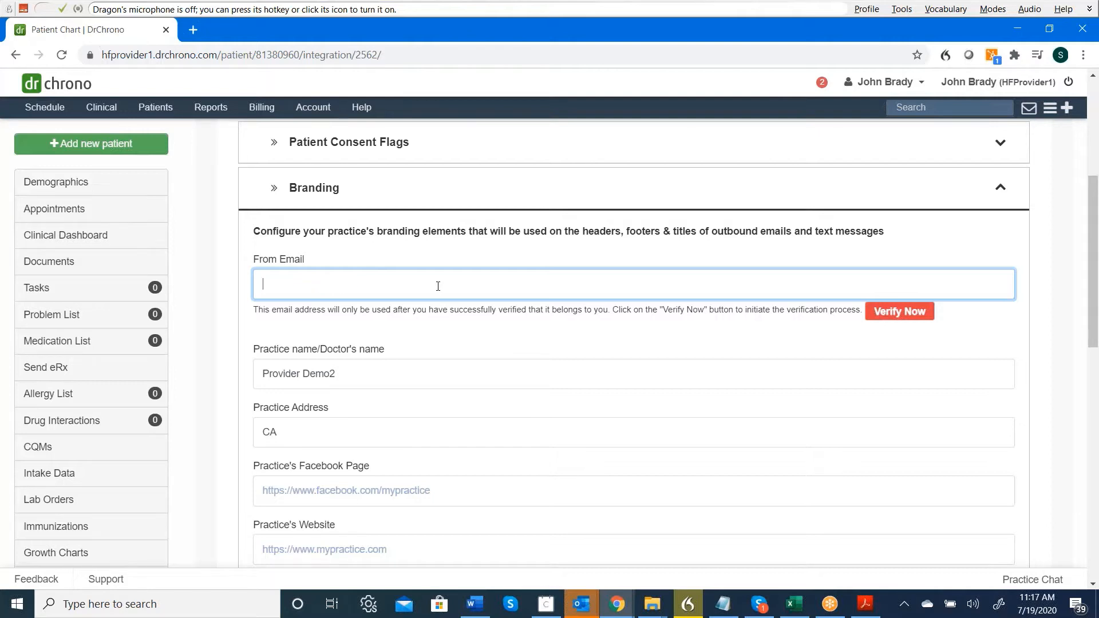
text(drnam)
key(BackSpace)
key(BackSpace)
key(BackSpace)
text(na)
key(BackSpace)
text(Name@practice.com)
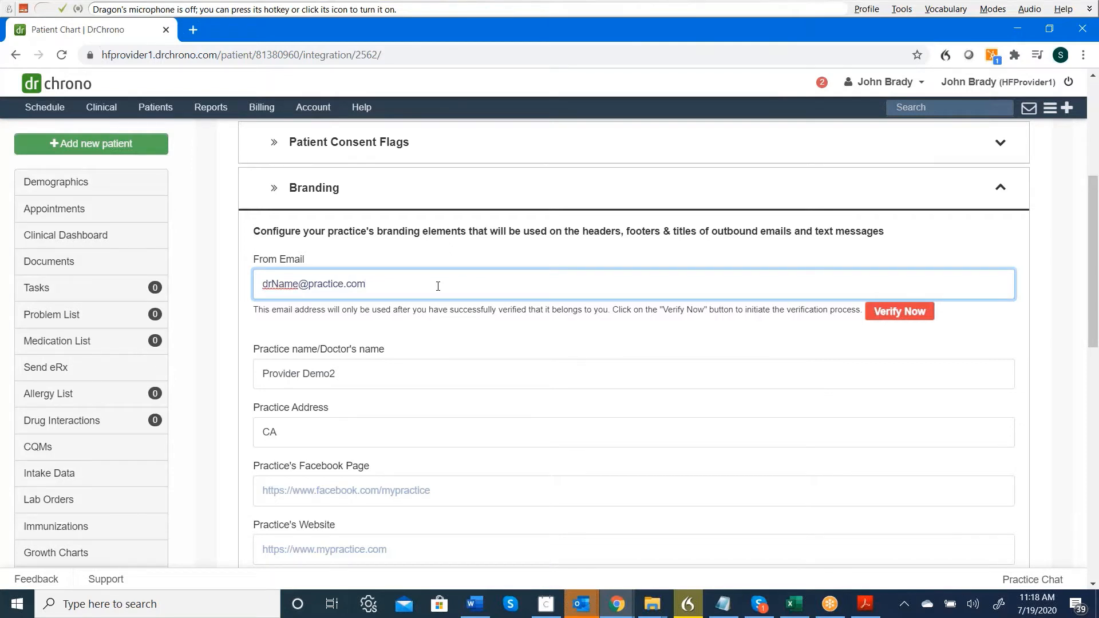
scroll(438, 286, down, 2)
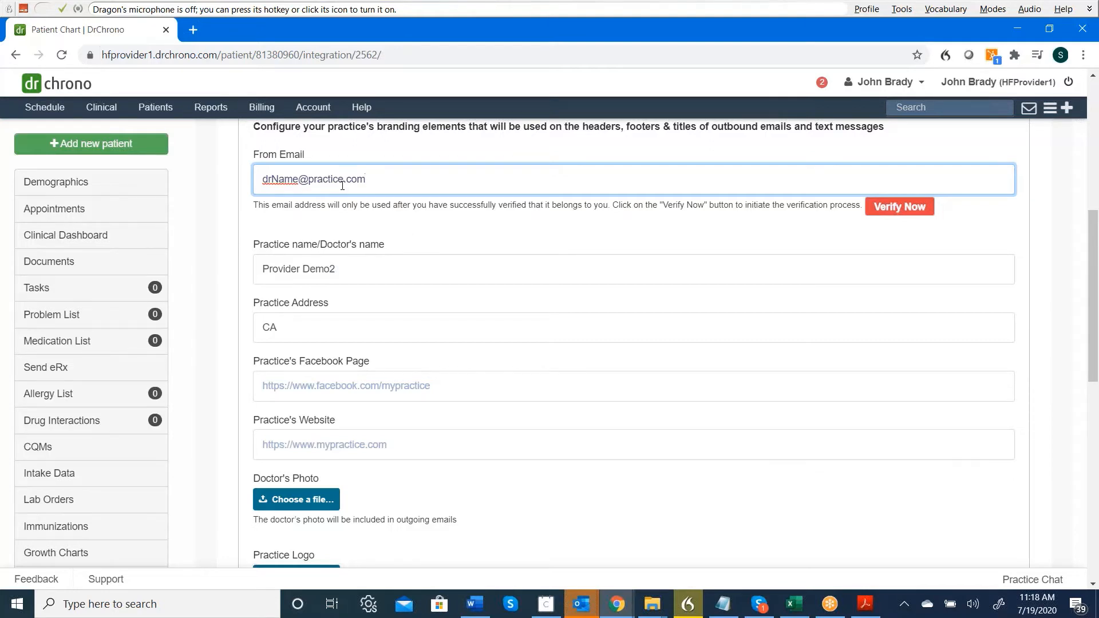
triple_click(351, 274)
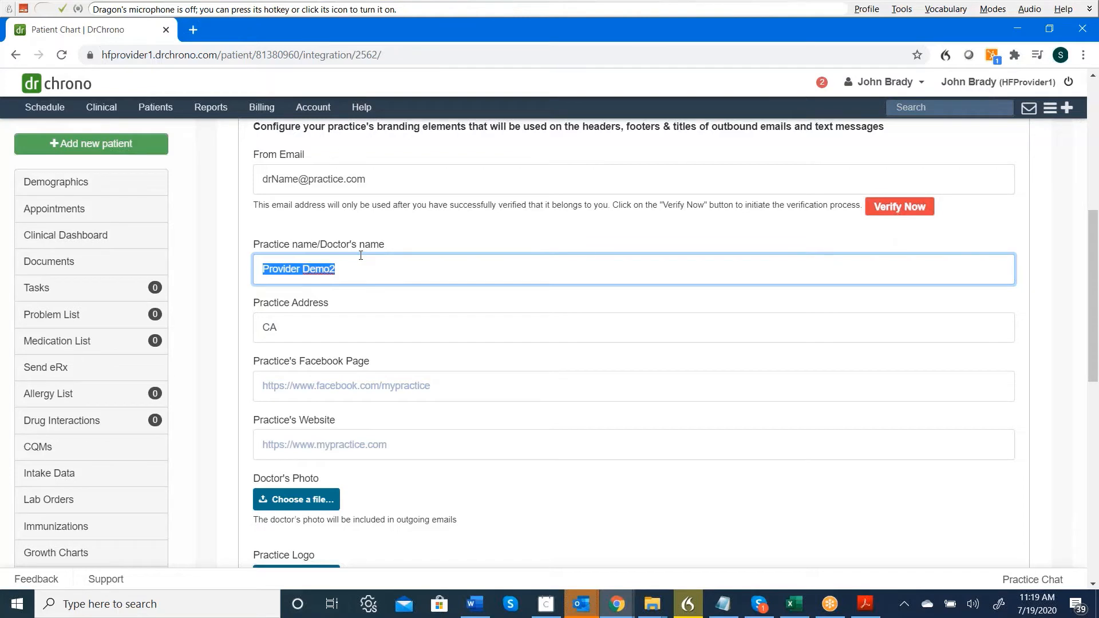
Enter the doctor's name as practice name and replace CA with the full practice street address.
text(Dr. John )
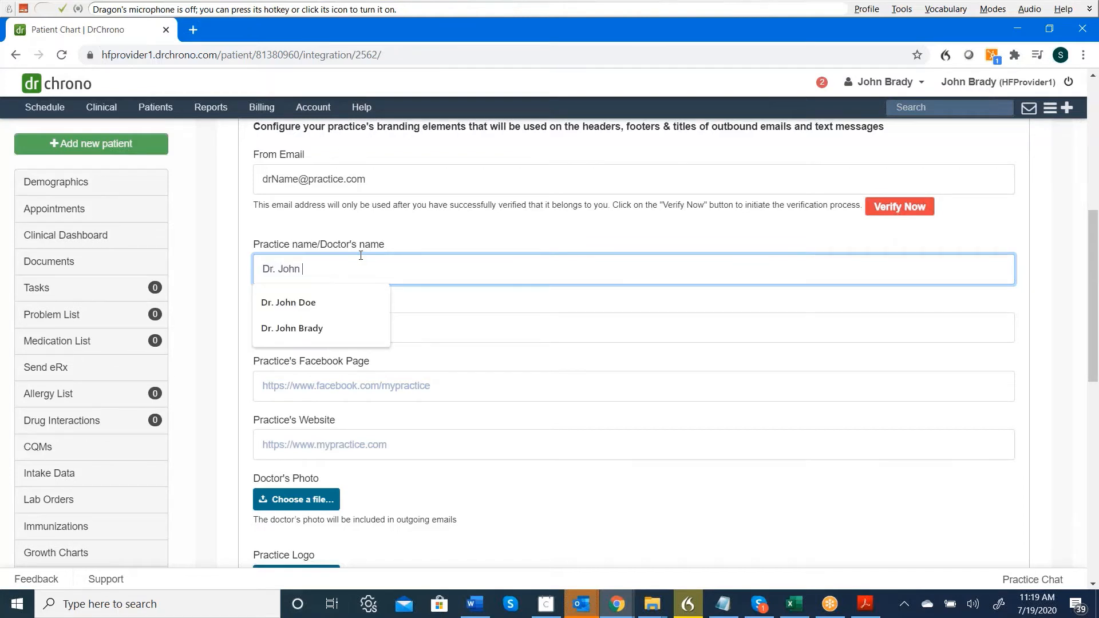
text(Smith)
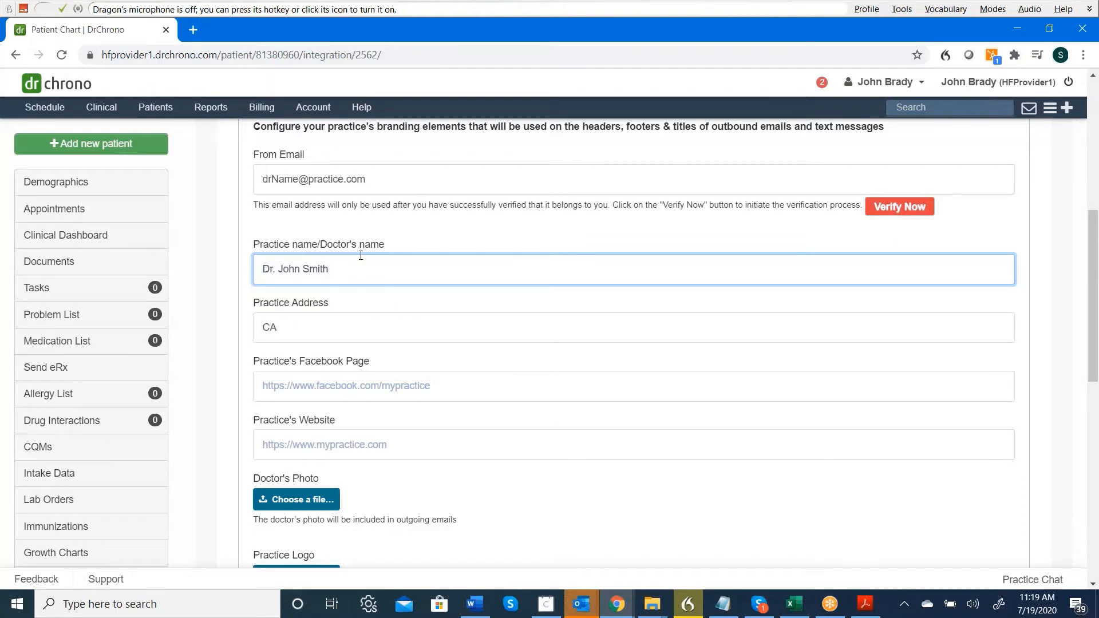
click(364, 326)
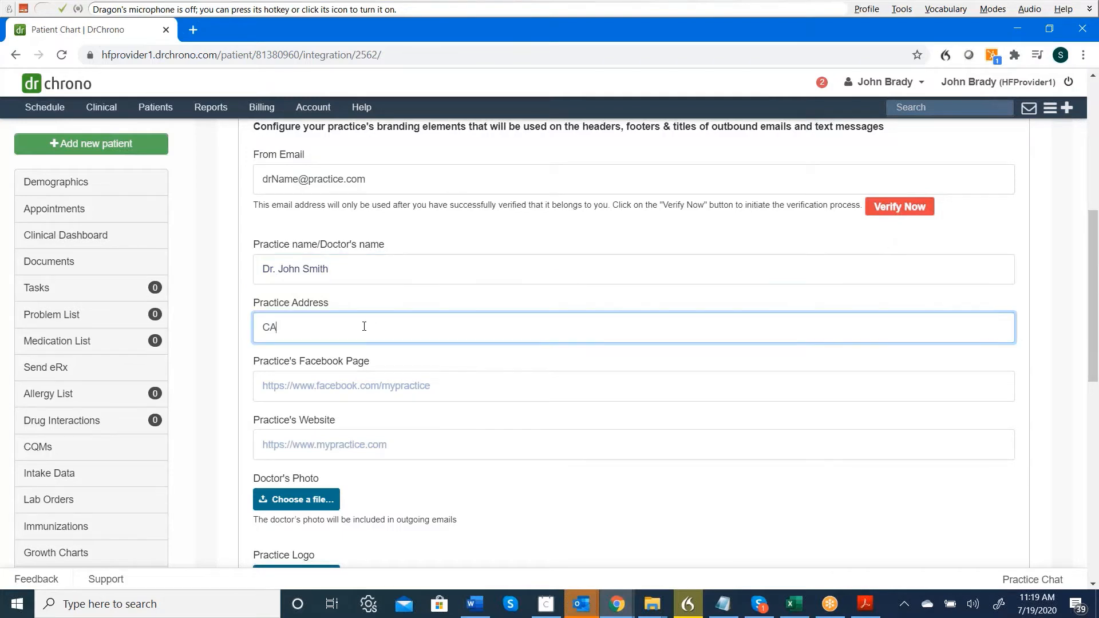
key(BackSpace)
key(BackSpace)
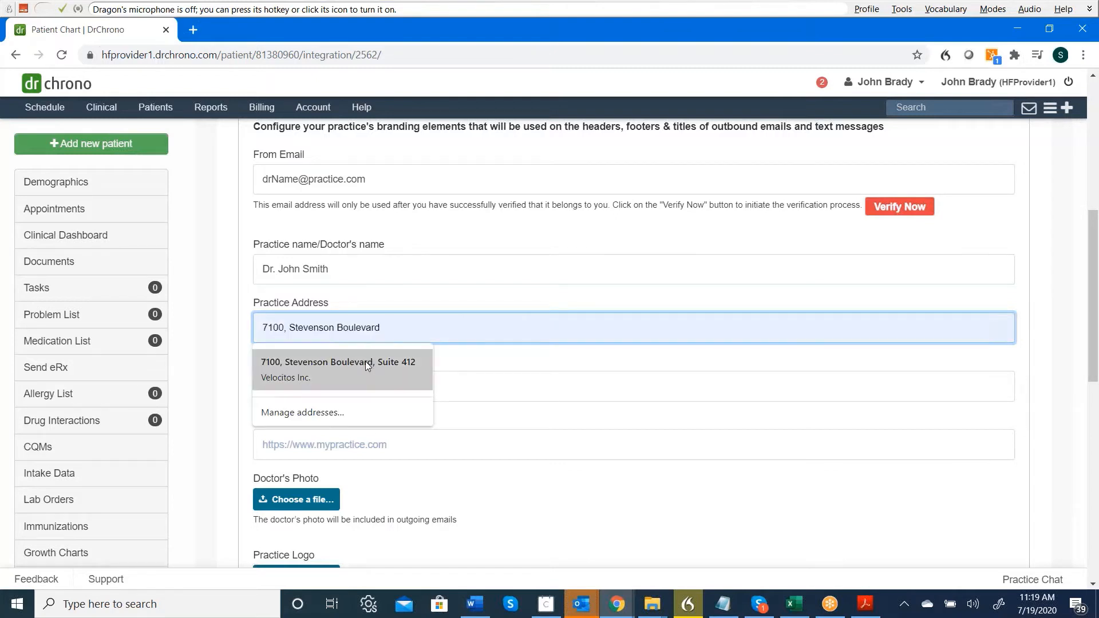
click(367, 366)
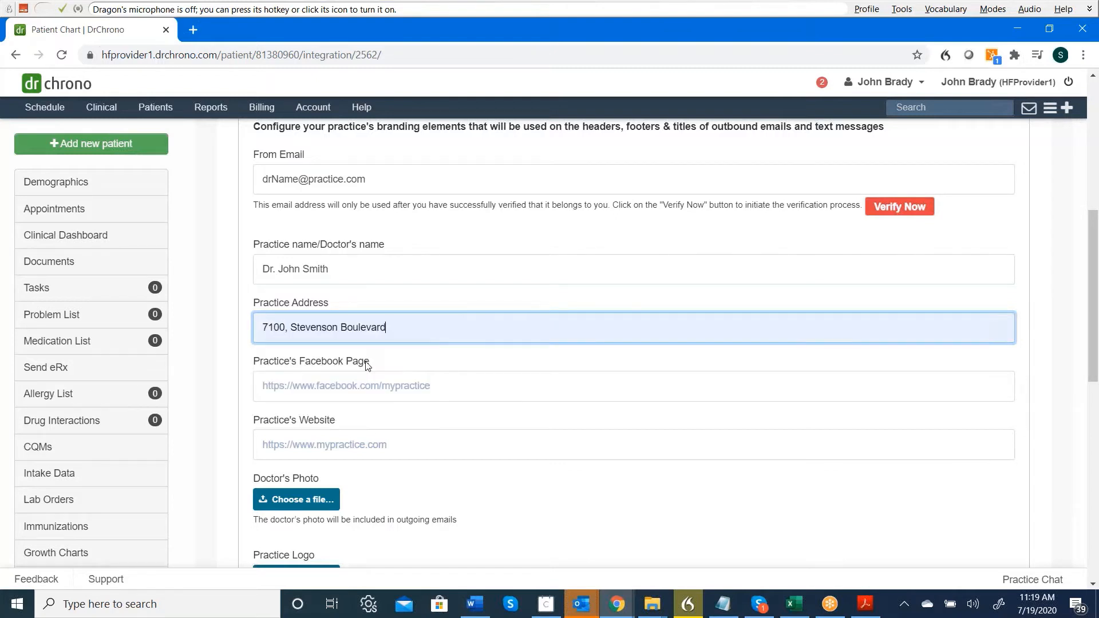
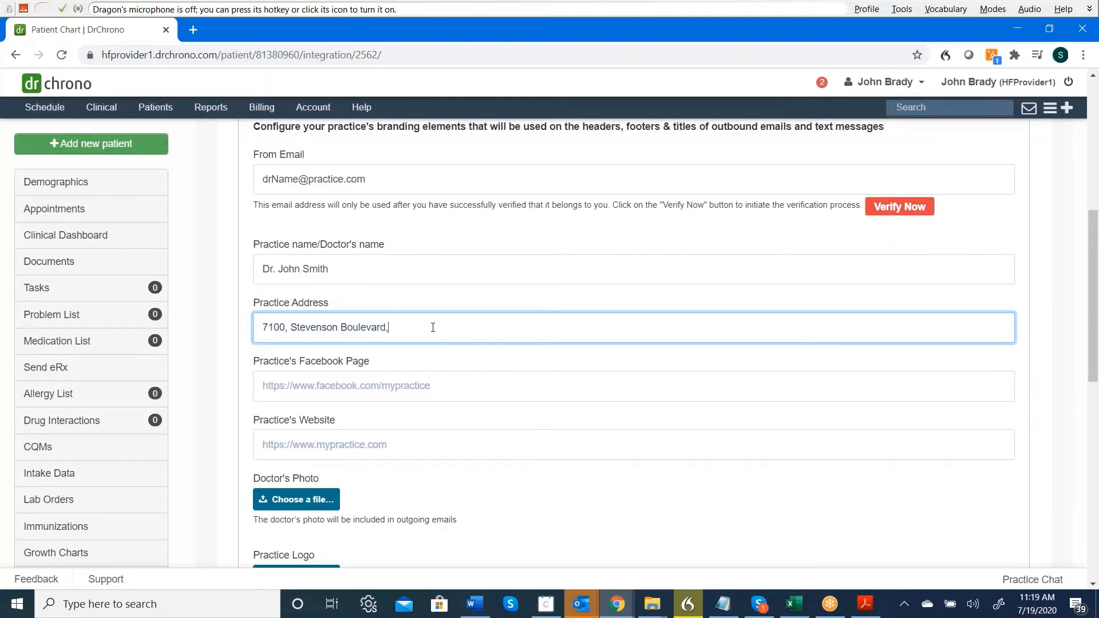
click(501, 386)
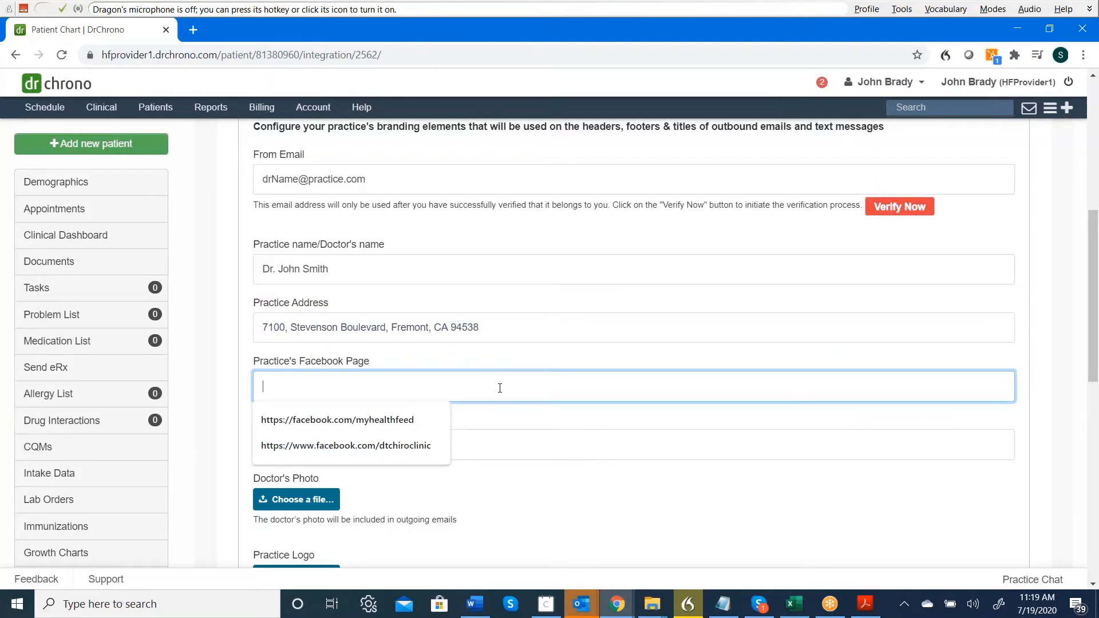
click(413, 446)
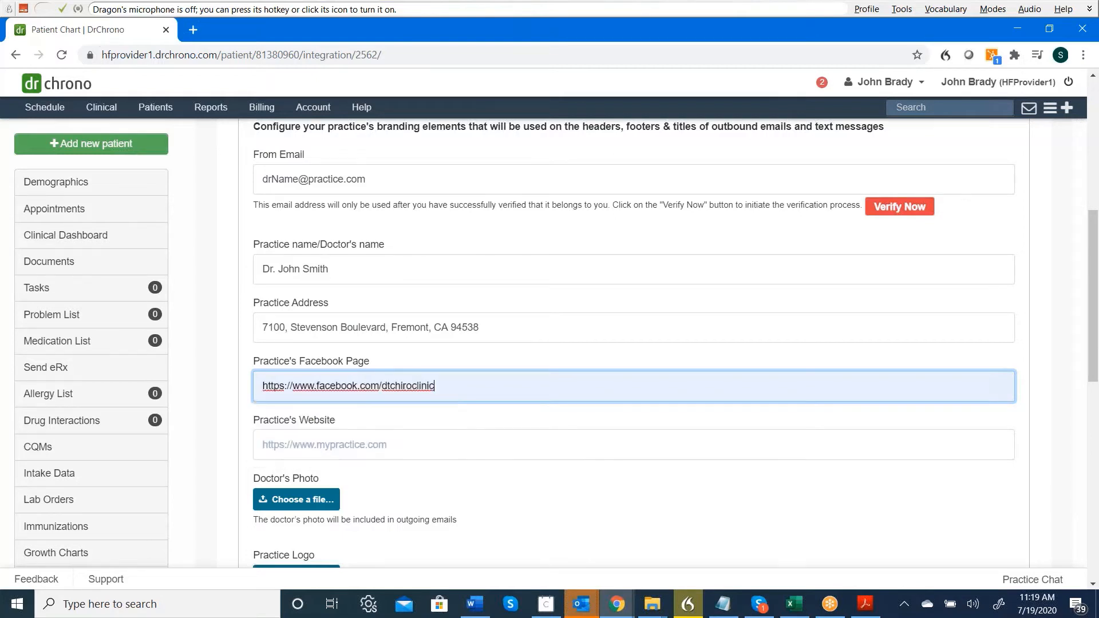
click(441, 448)
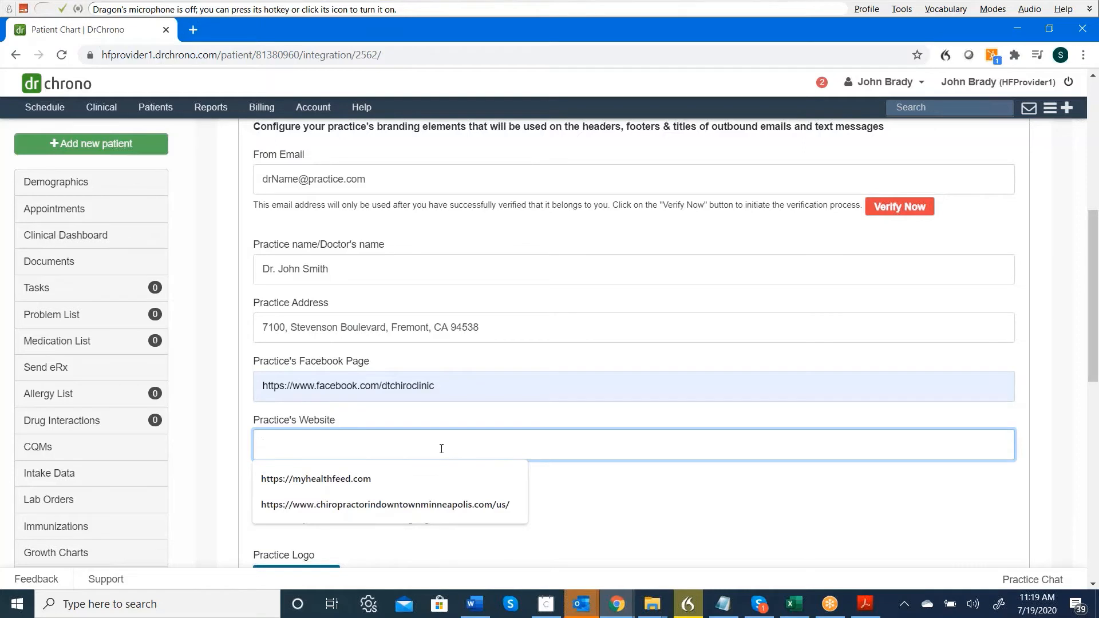
click(441, 507)
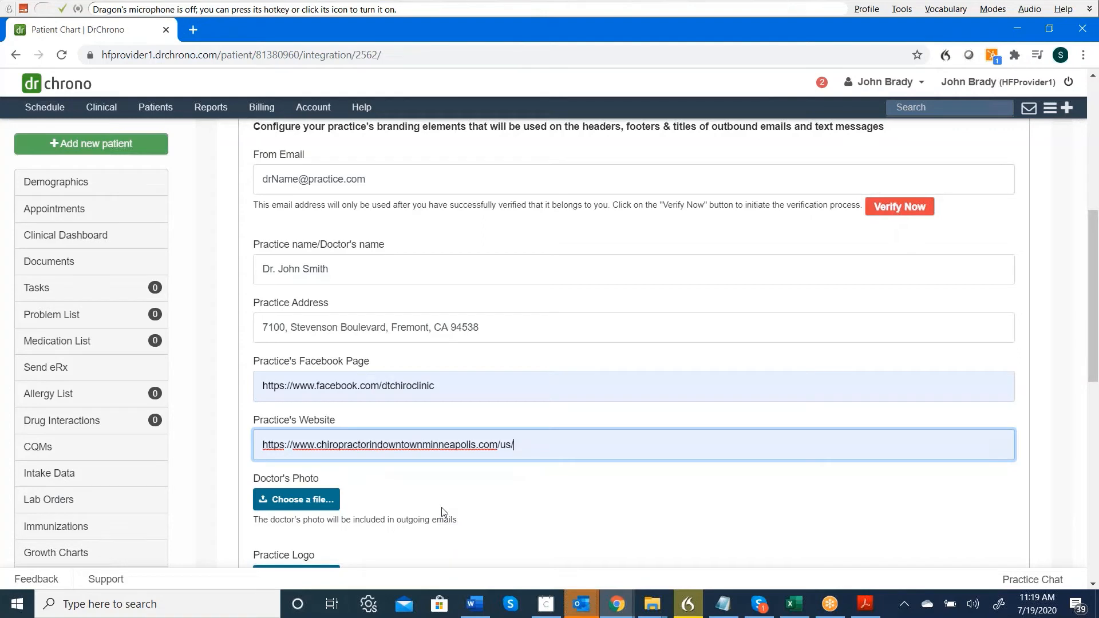
scroll(441, 507, down, 2)
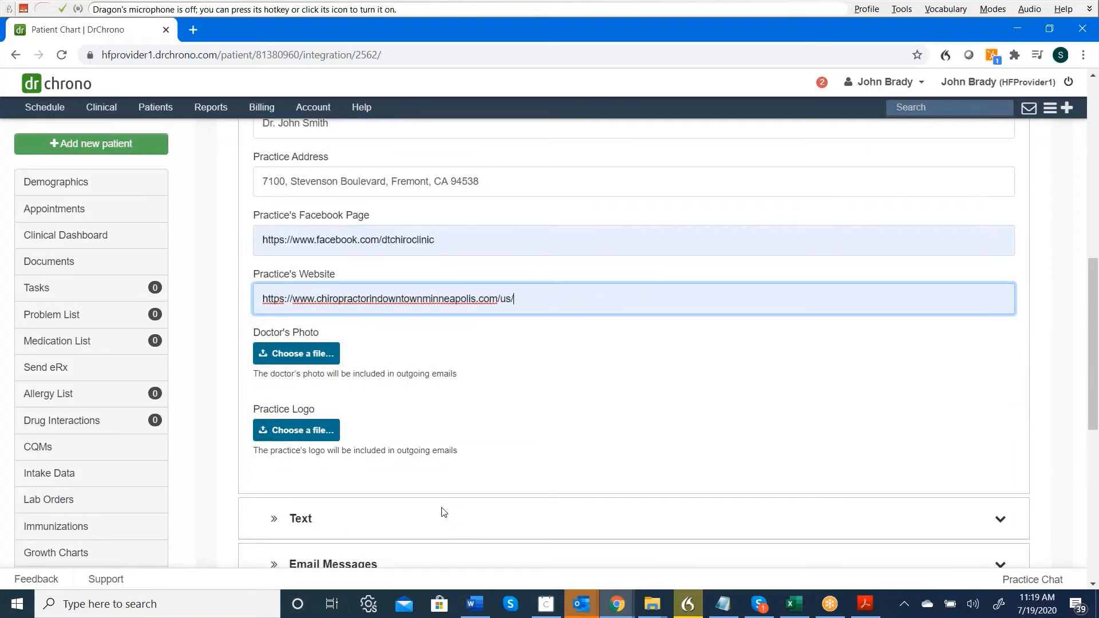
Upload circle-cropped.png from Quick access recent files as the Doctor's Photo.
click(294, 361)
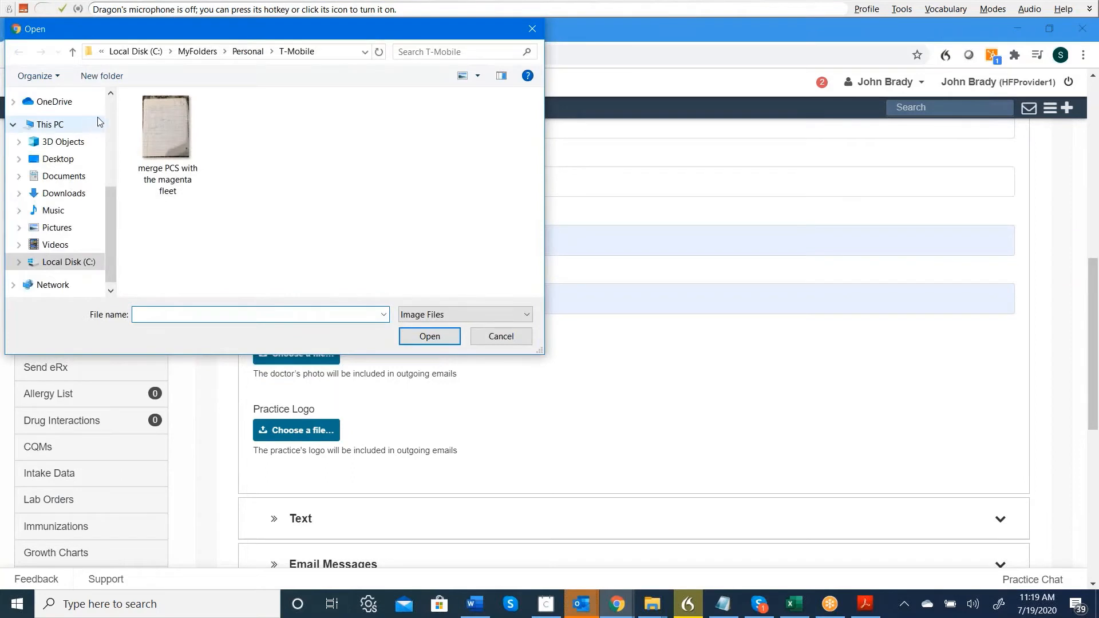
scroll(111, 119, up, 4)
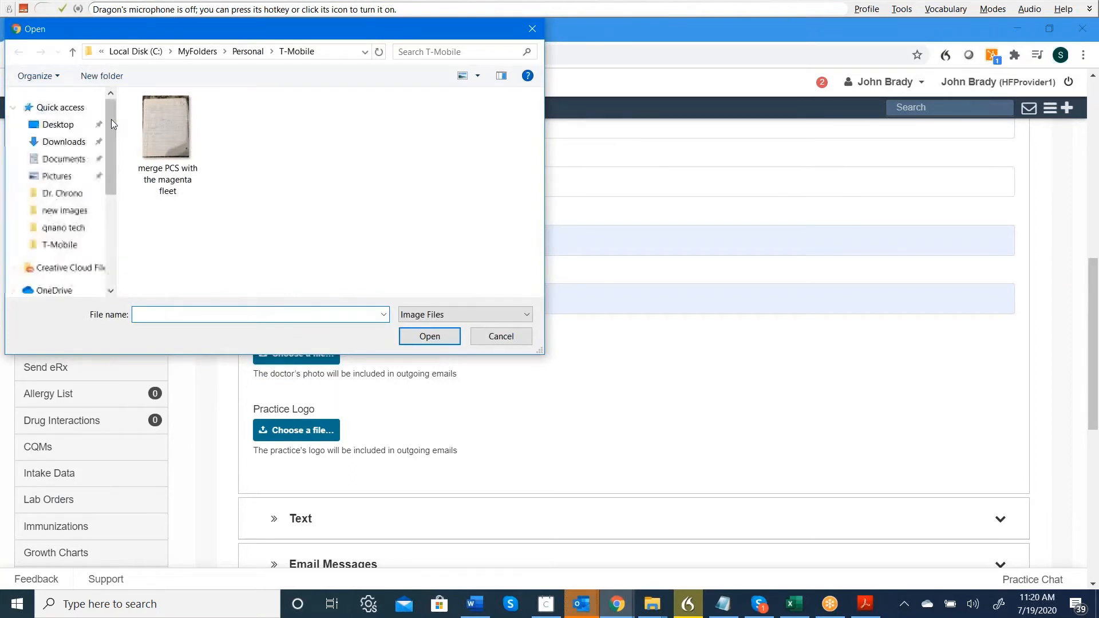
click(62, 108)
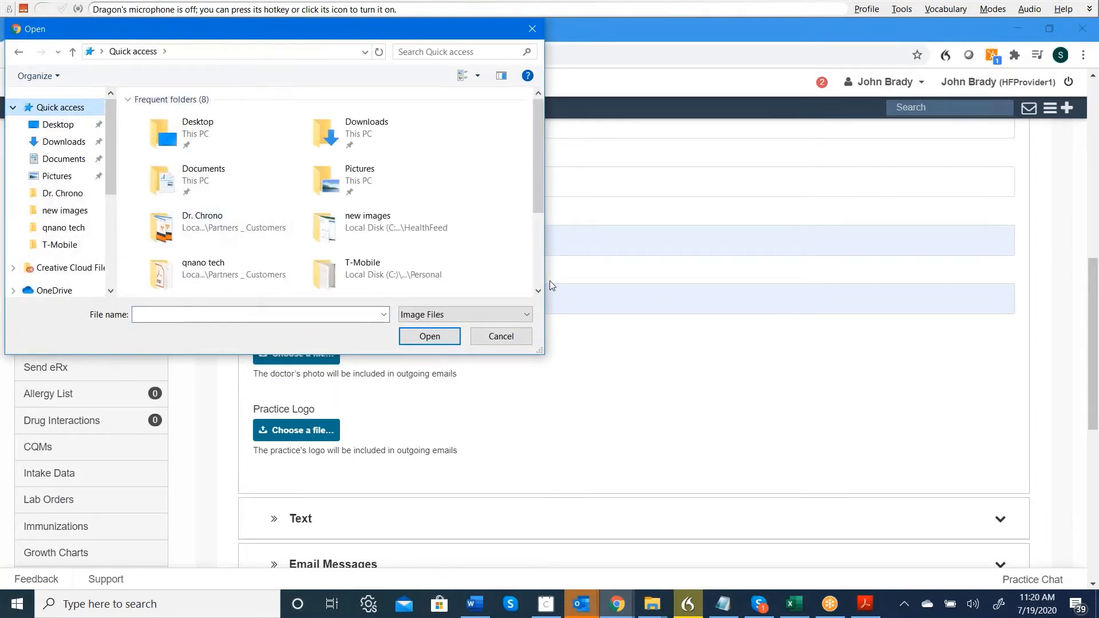
scroll(539, 267, down, 3)
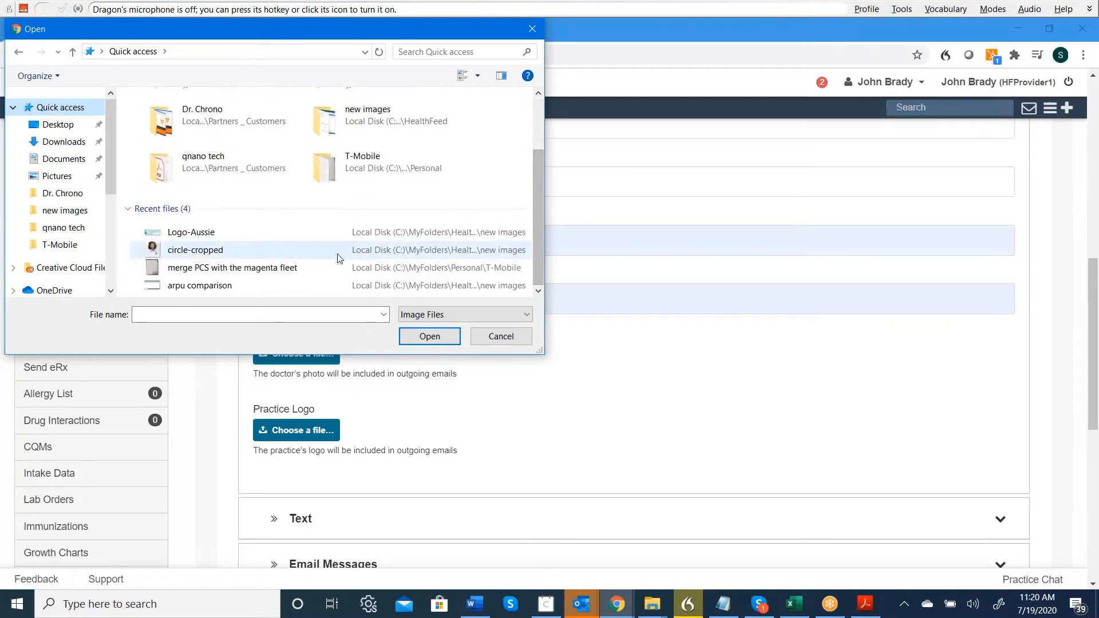
click(229, 252)
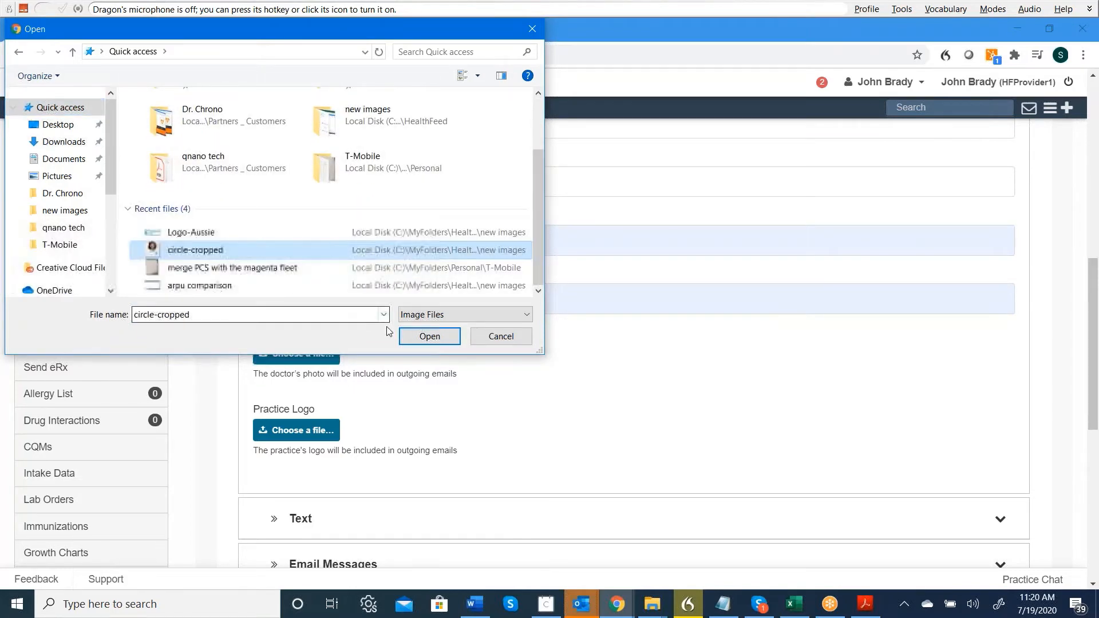
click(430, 337)
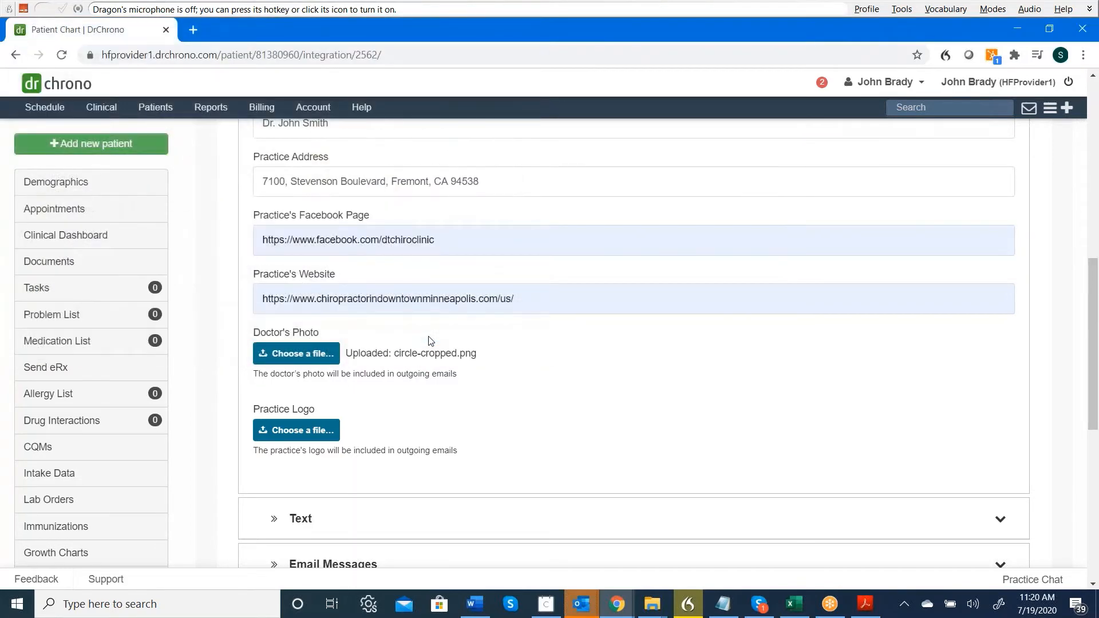
click(316, 431)
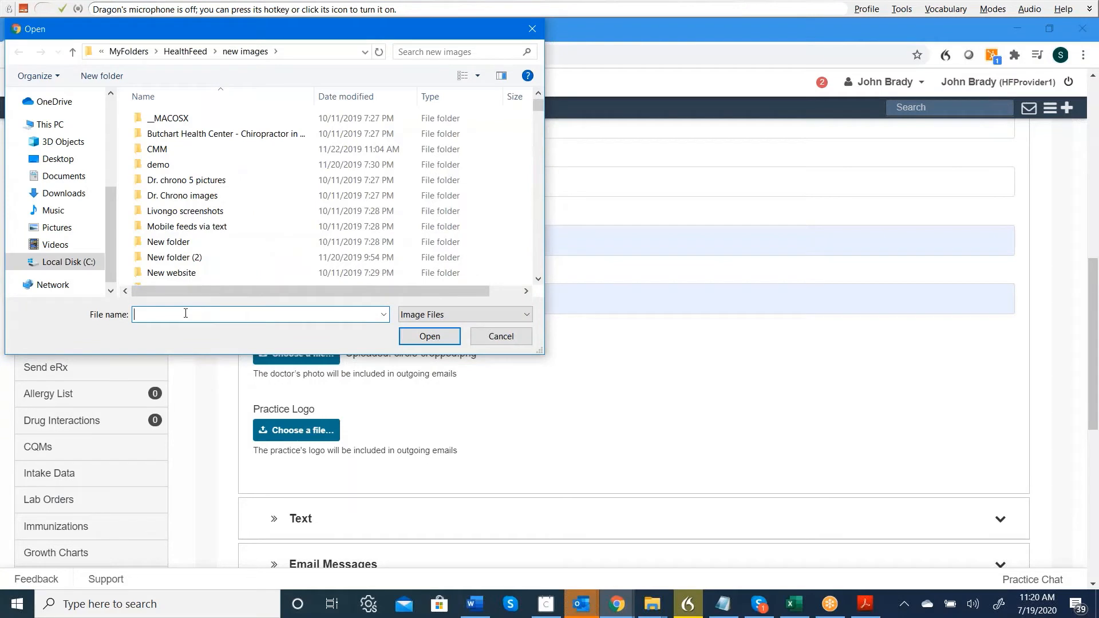
Upload Logo-Aussie.png as the Practice Logo and scroll through the completed Branding fields.
scroll(112, 110, up, 5)
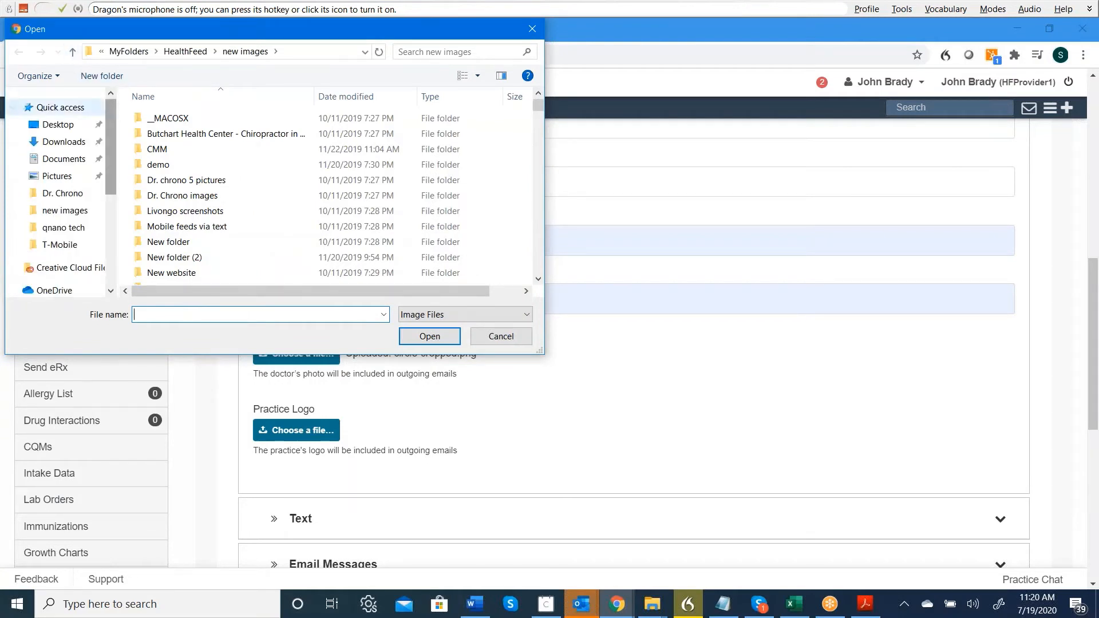
click(57, 107)
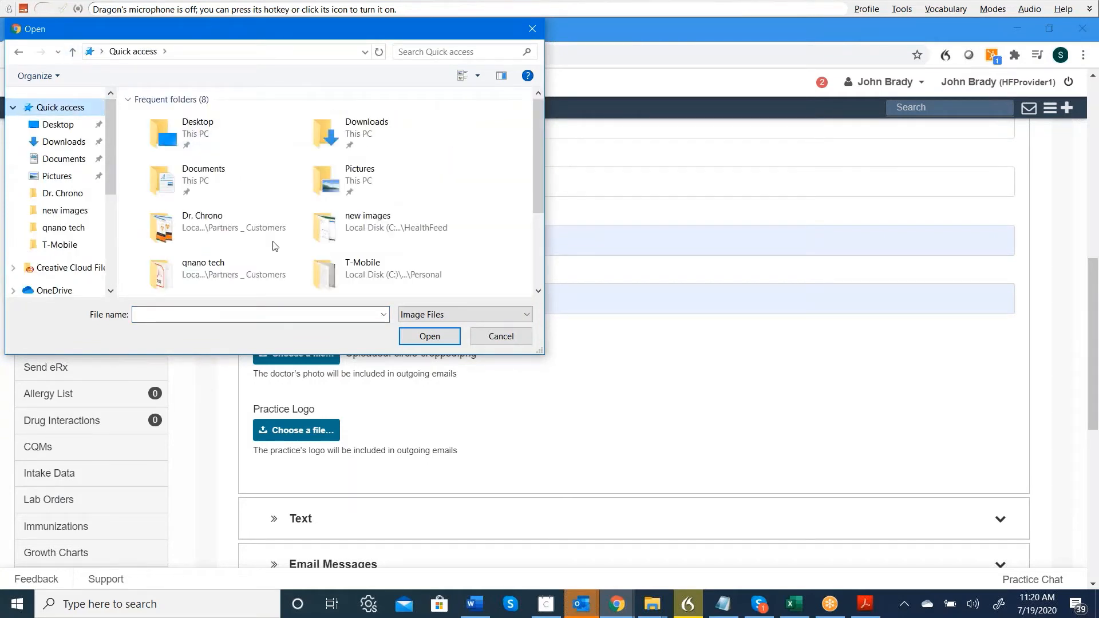
scroll(532, 253, down, 3)
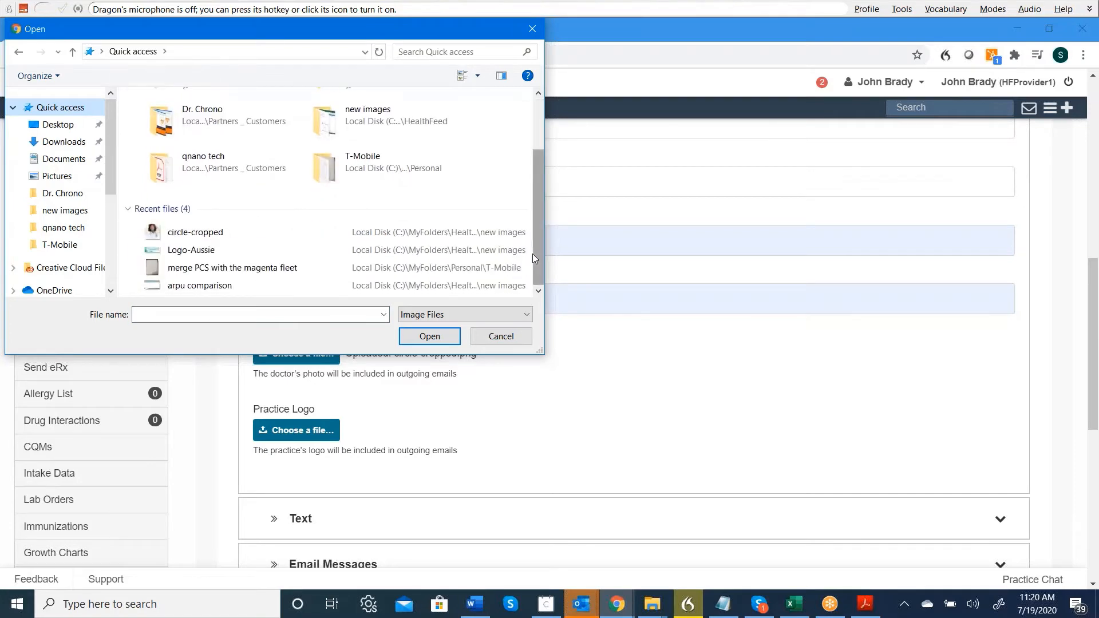
click(270, 252)
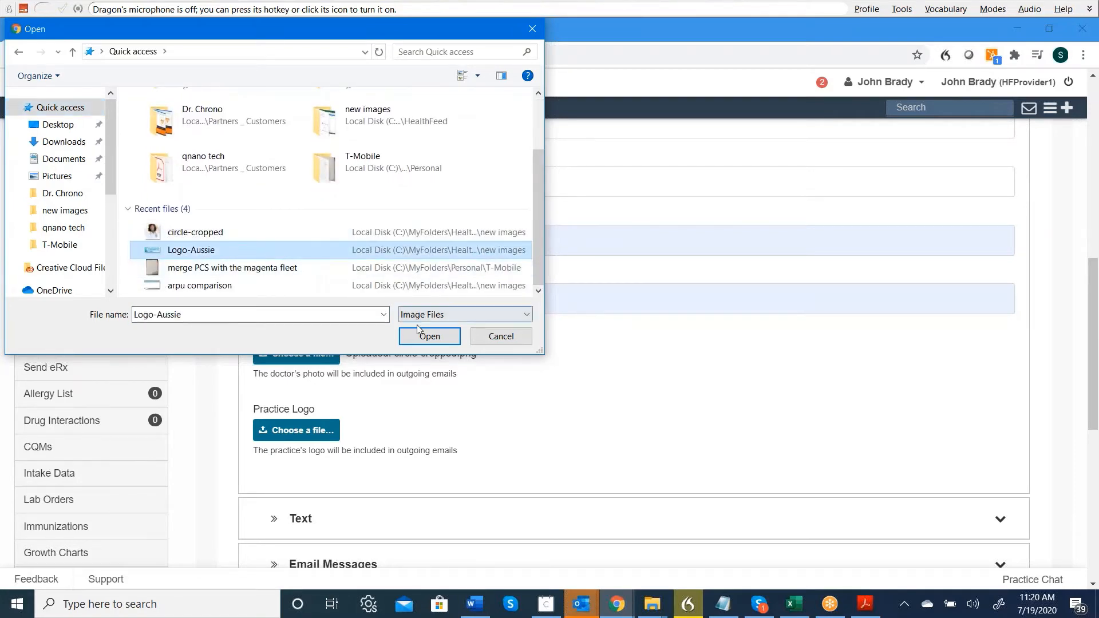
click(430, 336)
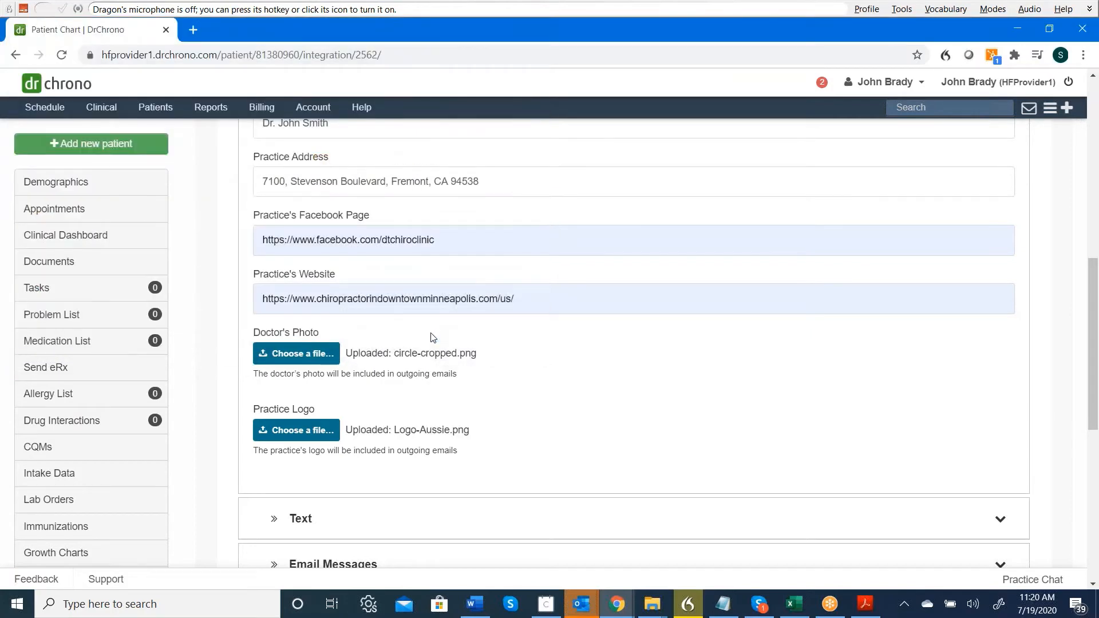
scroll(433, 337, up, 3)
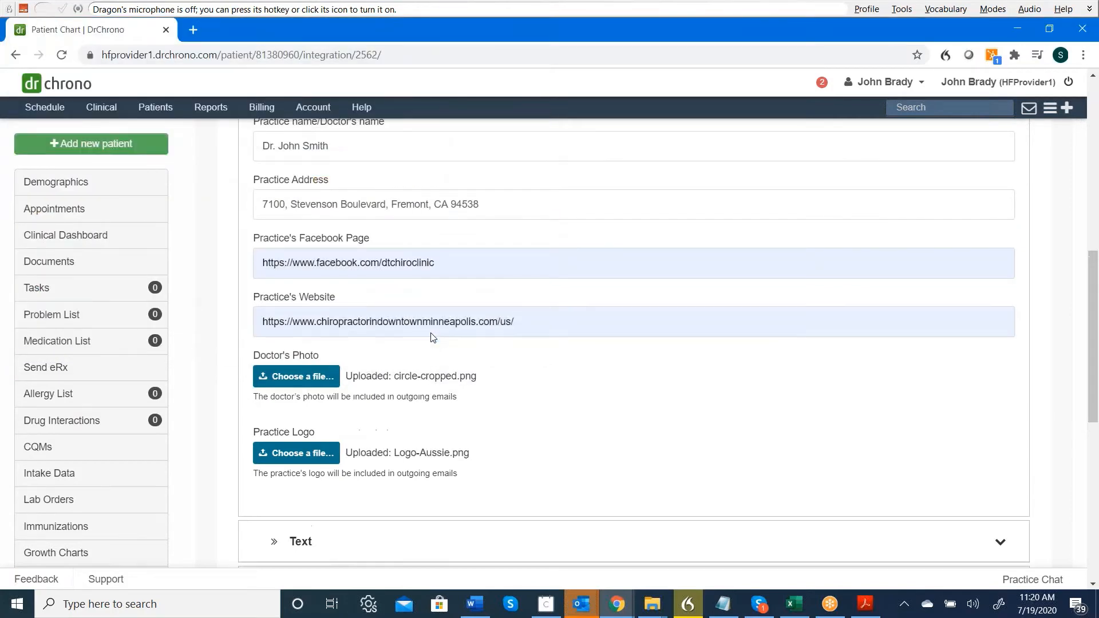
scroll(433, 337, down, 1)
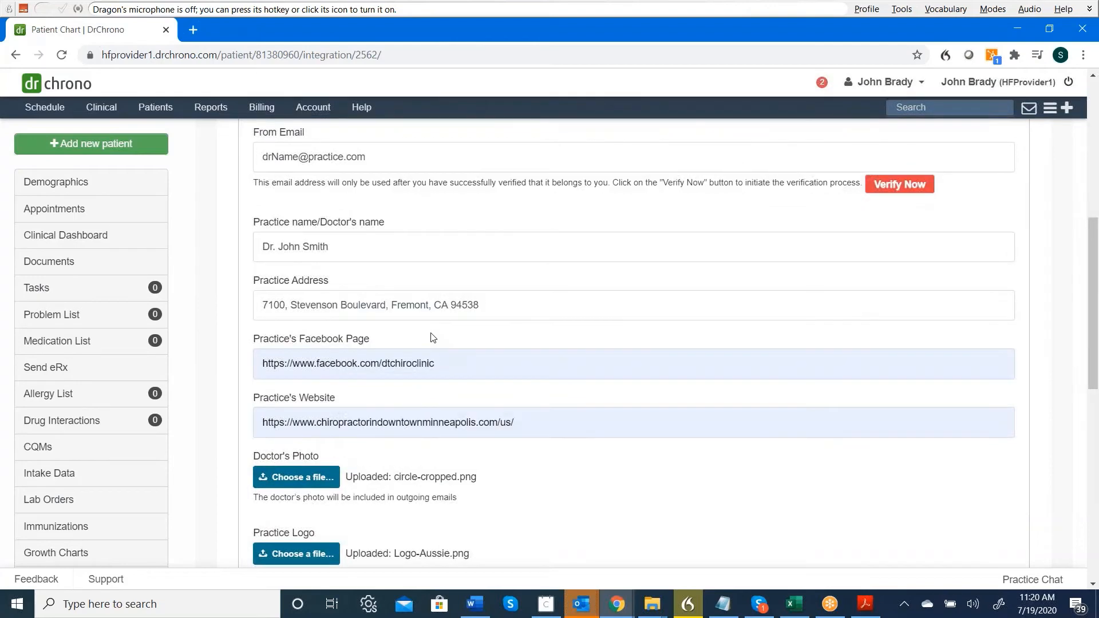
scroll(433, 337, up, 1)
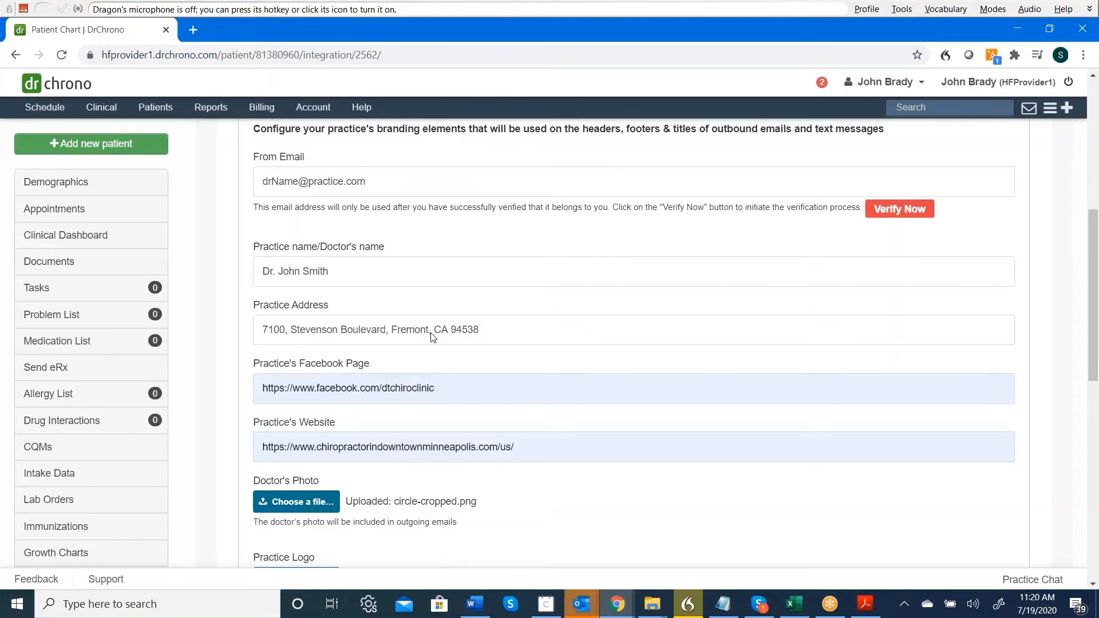
scroll(432, 337, down, 3)
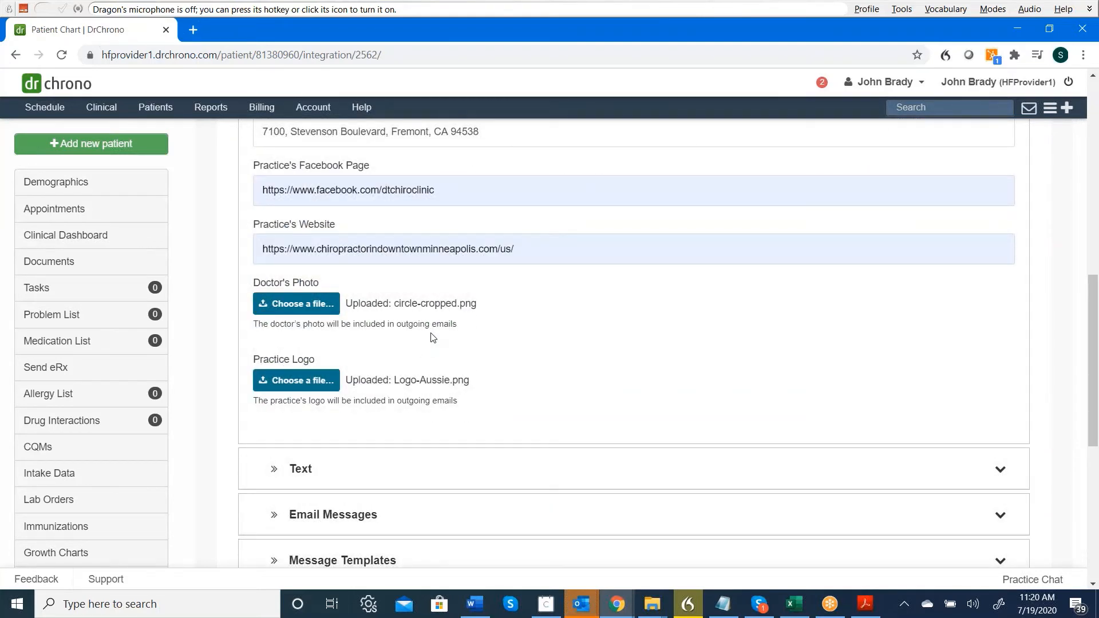
scroll(432, 337, down, 2)
scroll(433, 337, down, 1)
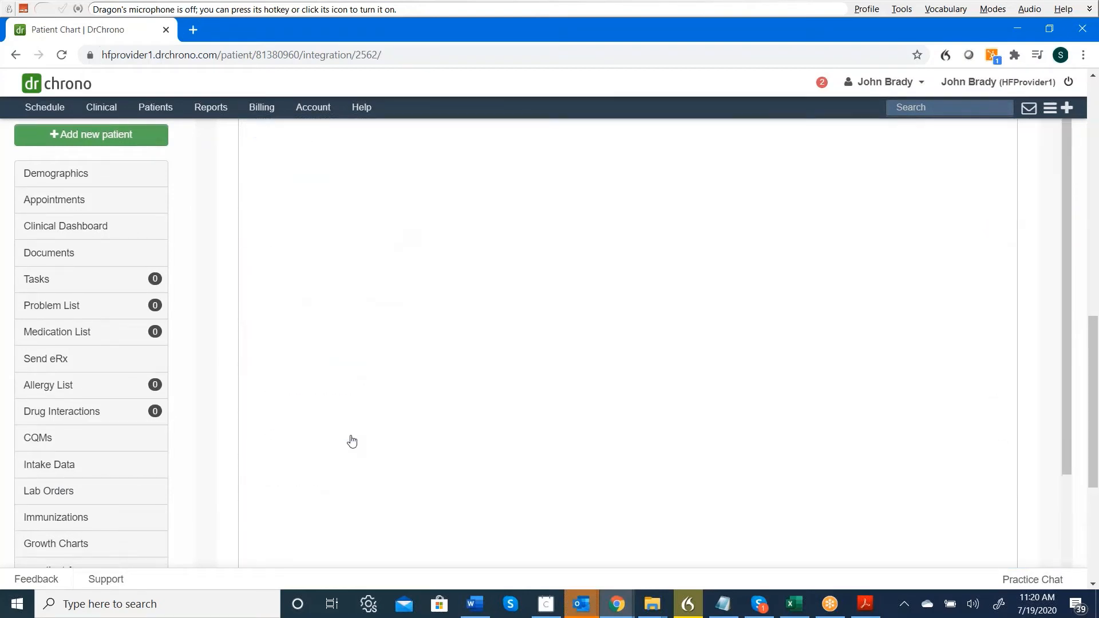
Expand Message Templates, review the editor and the Templates dropdown list, then fold it closed.
click(452, 356)
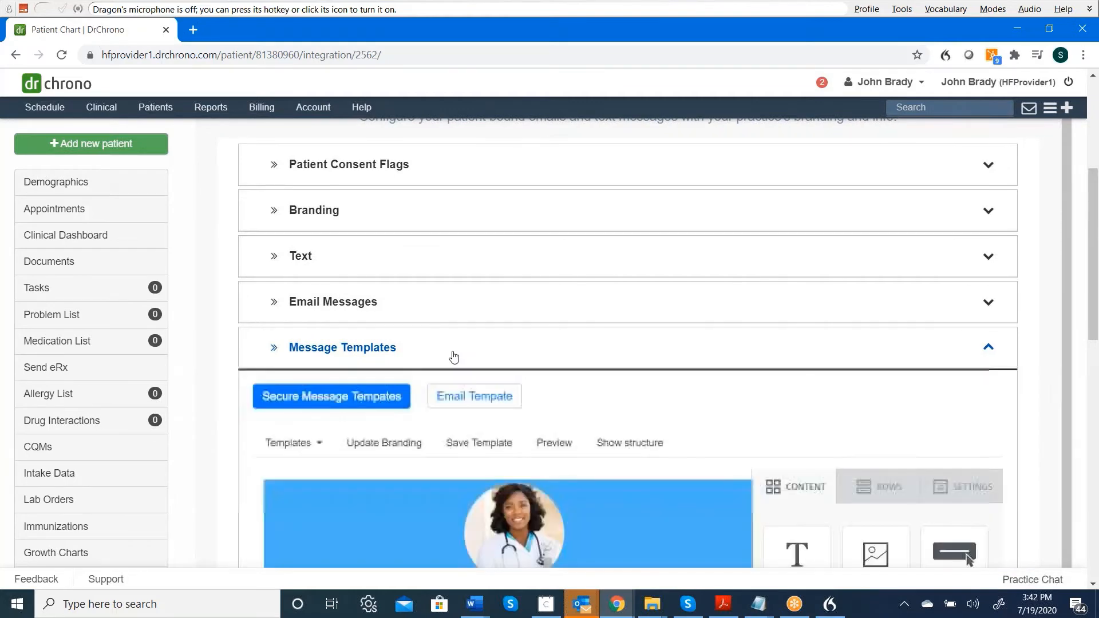
scroll(454, 357, down, 3)
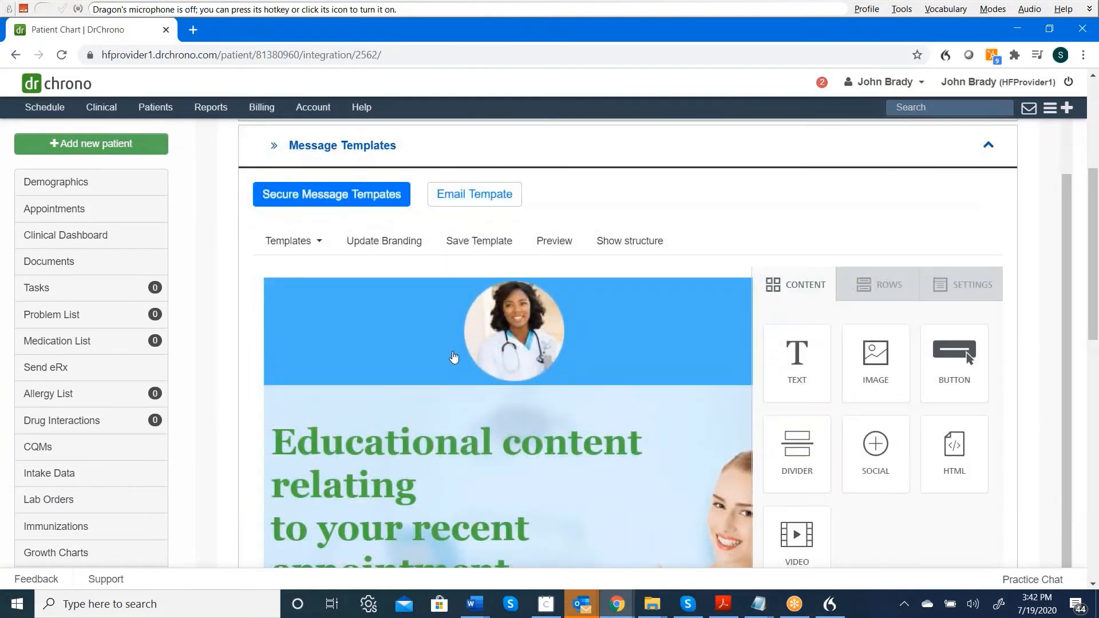
scroll(454, 357, down, 1)
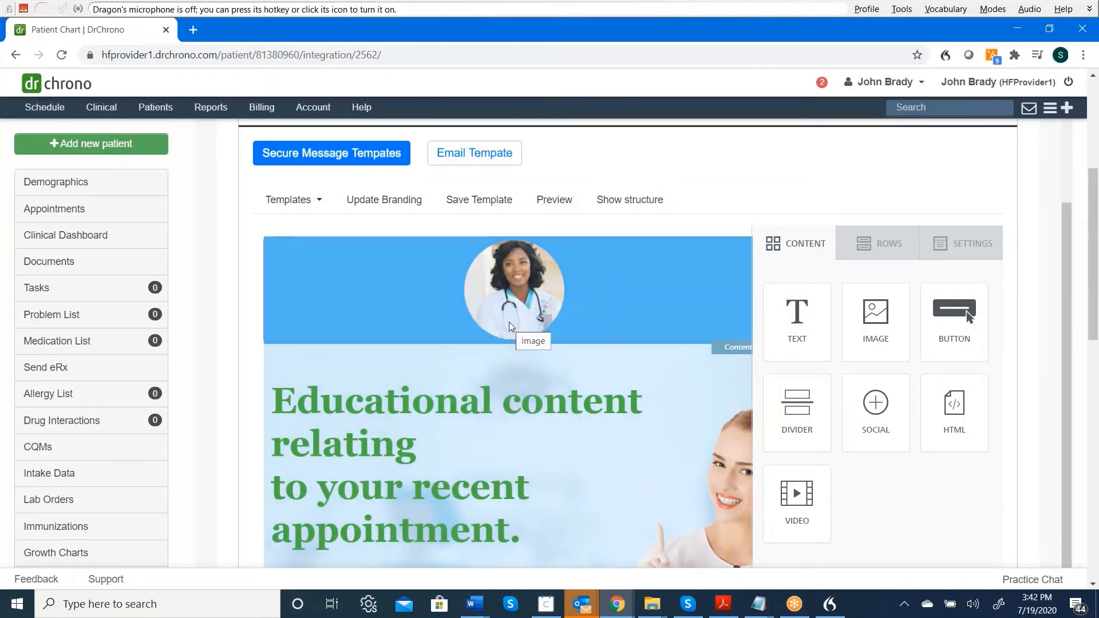
scroll(511, 327, down, 1)
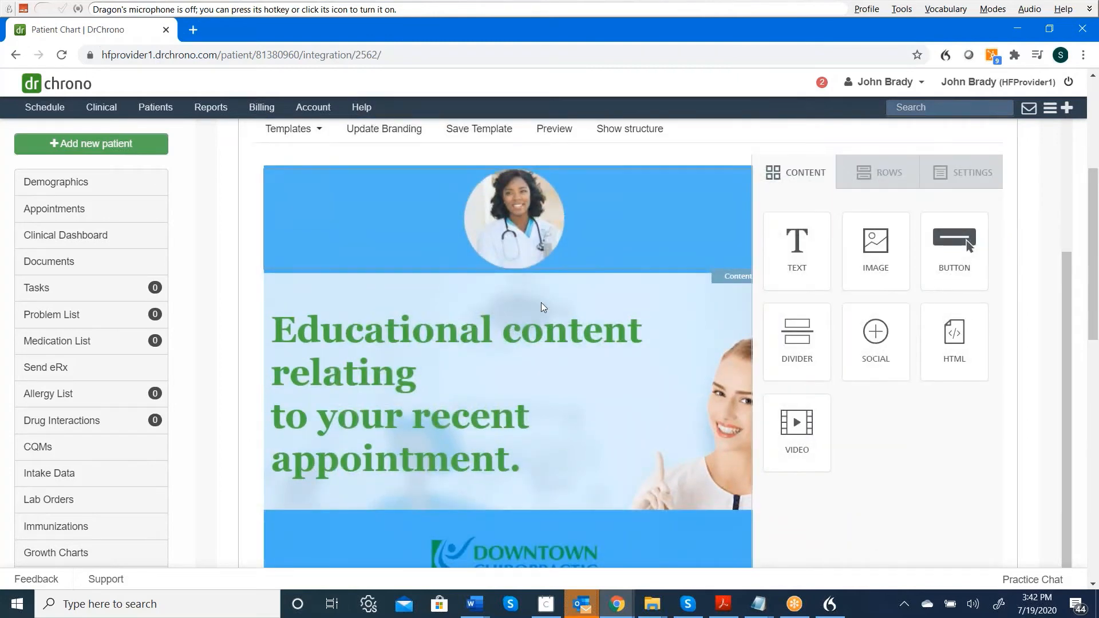
scroll(538, 343, down, 2)
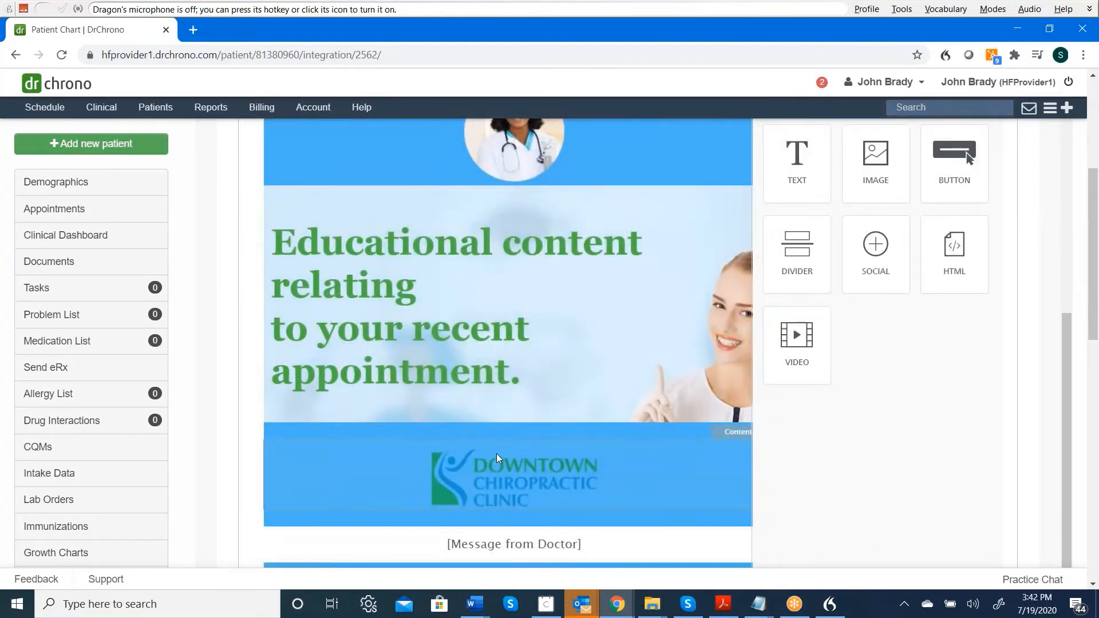
scroll(499, 453, up, 3)
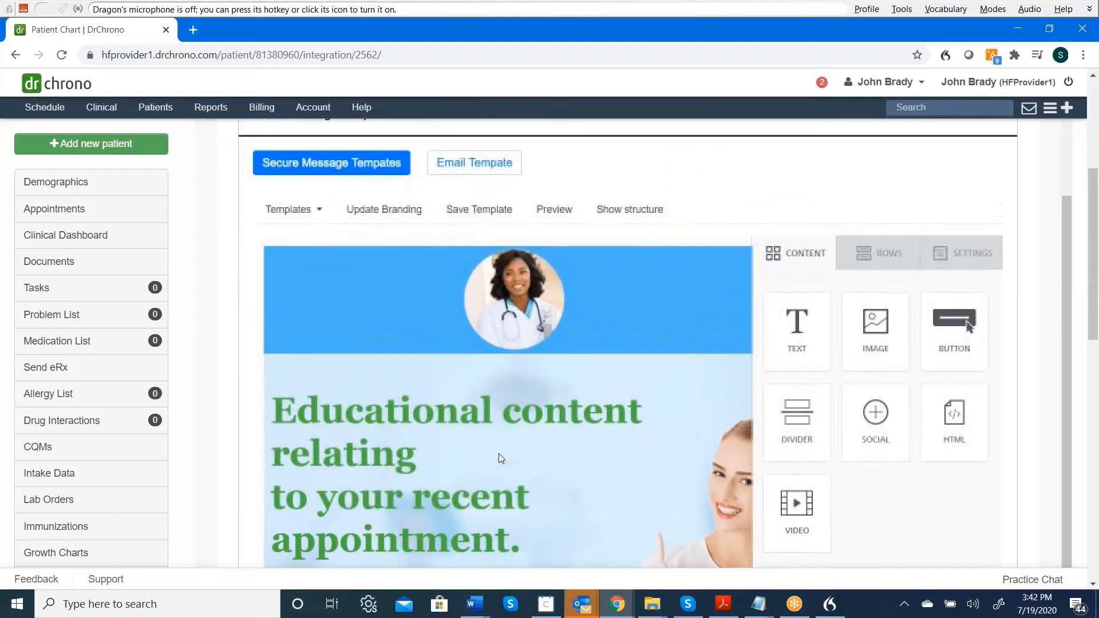
click(320, 214)
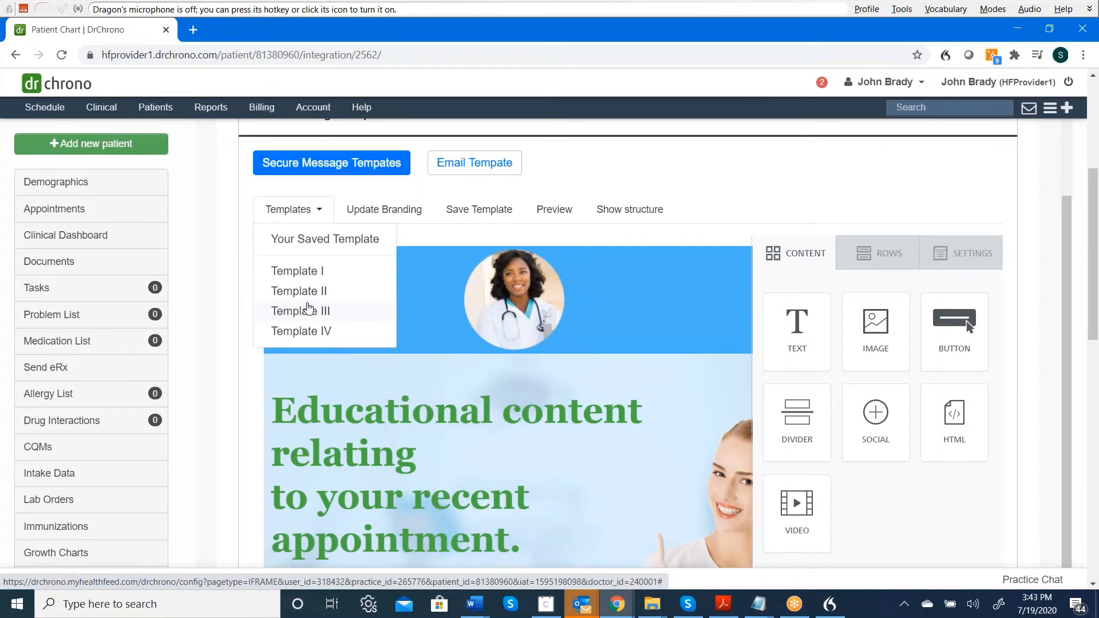
scroll(307, 309, up, 2)
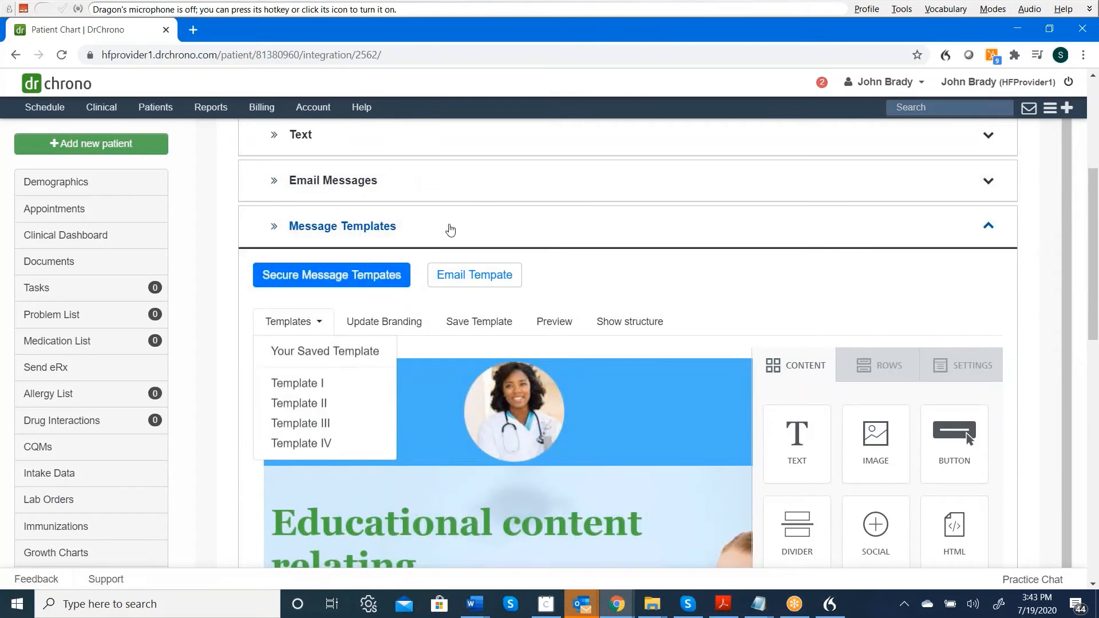
click(450, 229)
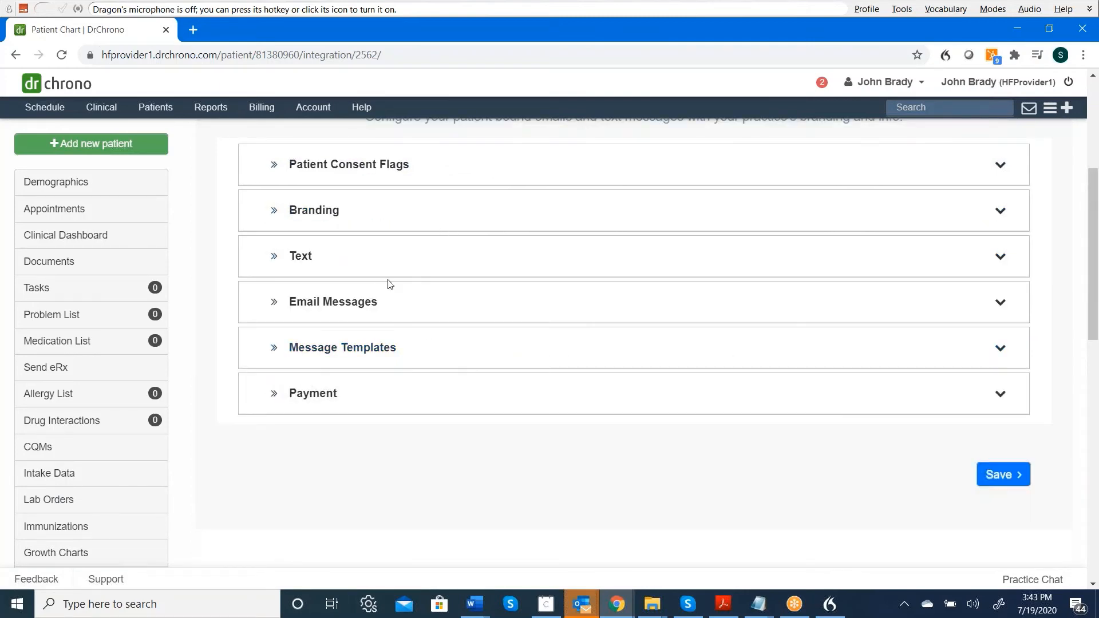
Expand Email Messages and review the consent-request, shared-content, consent-recorded and consent-error texts.
click(399, 308)
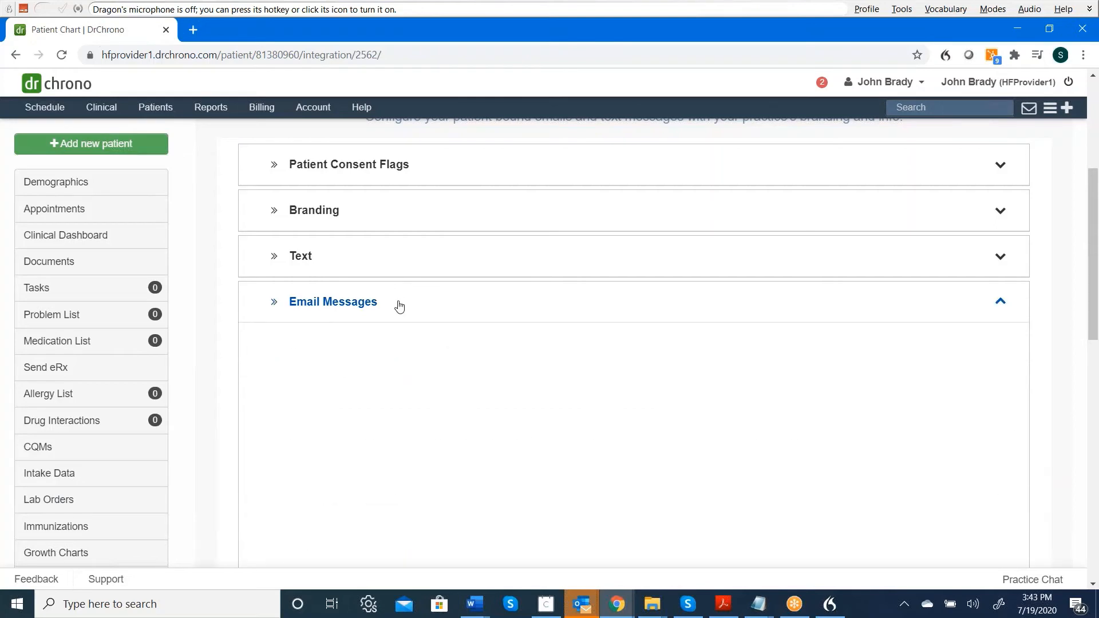
scroll(400, 307, down, 3)
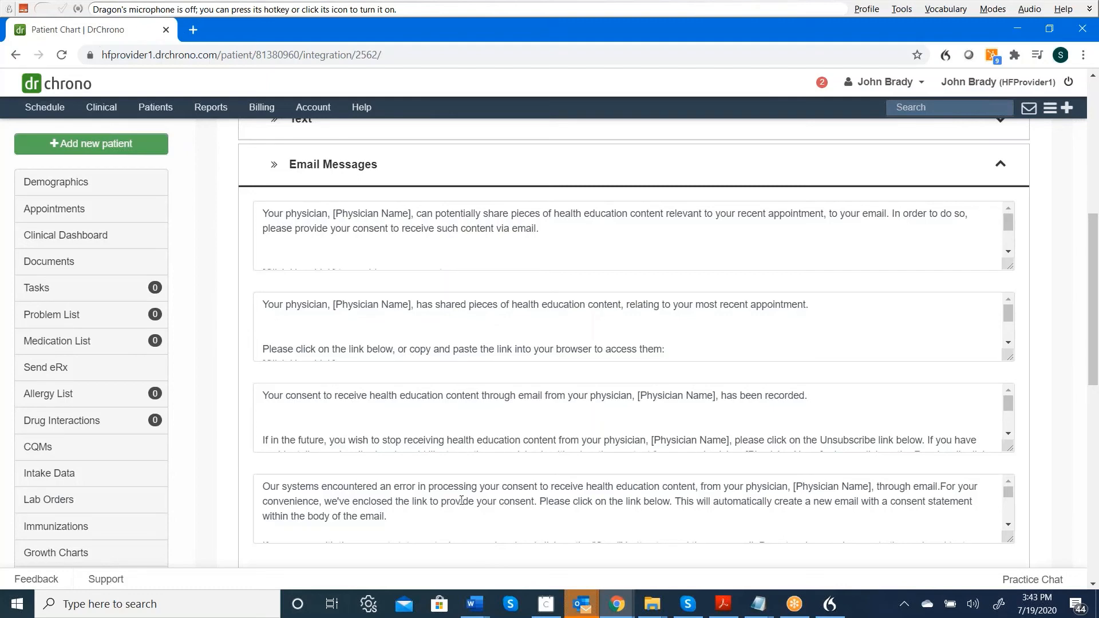
scroll(461, 500, up, 4)
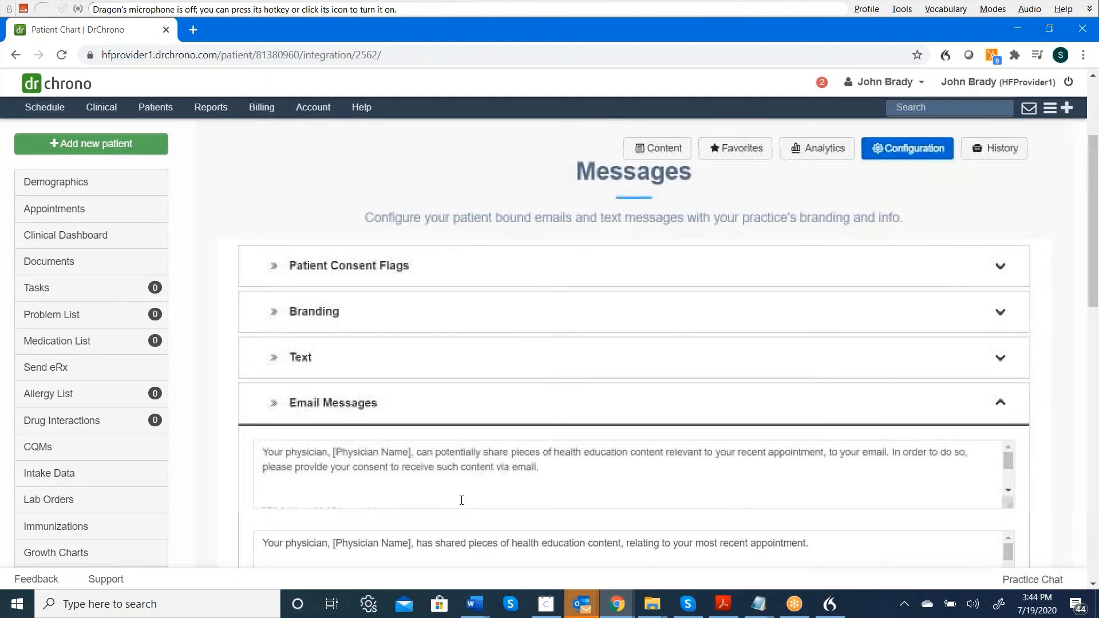
scroll(462, 500, down, 1)
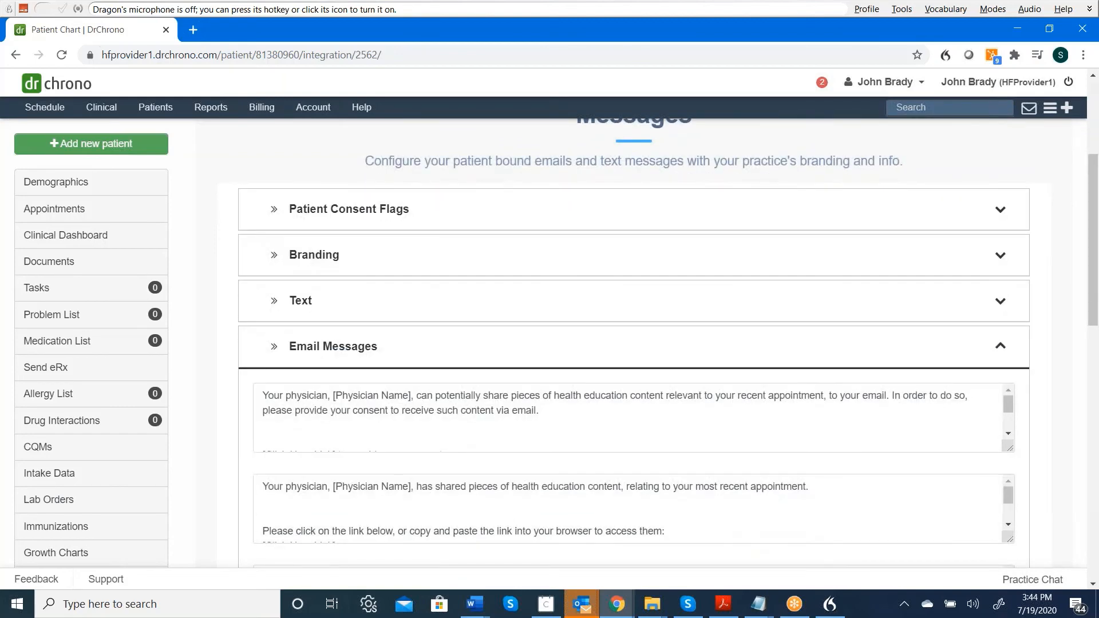
Expand Patient Consent Flags and confirm consent is On for the entire practice and this patient.
click(566, 213)
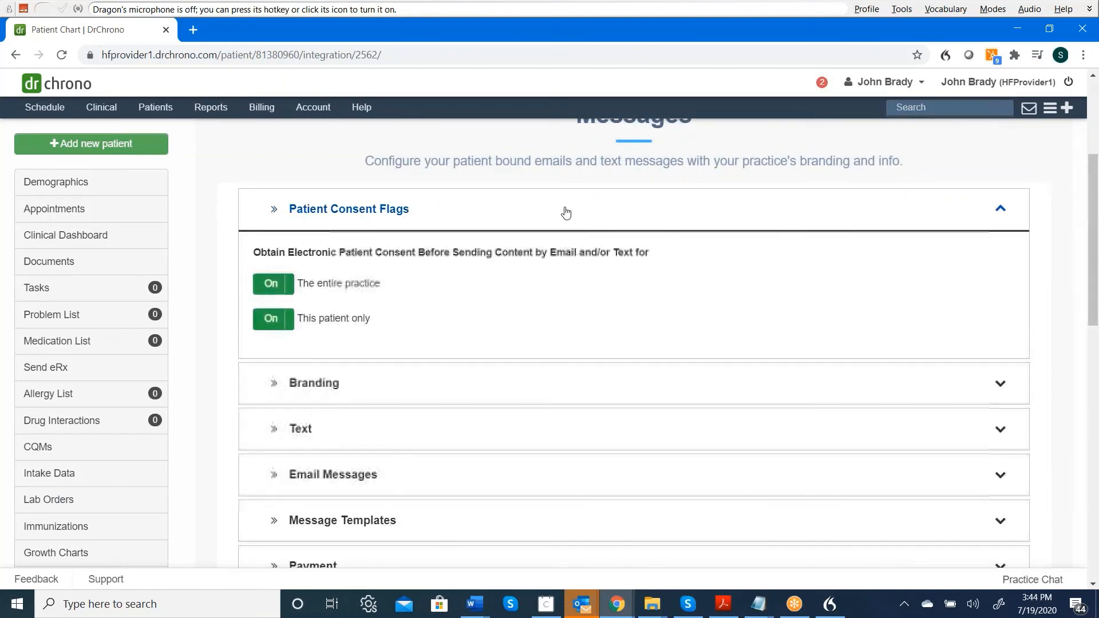
scroll(566, 213, down, 1)
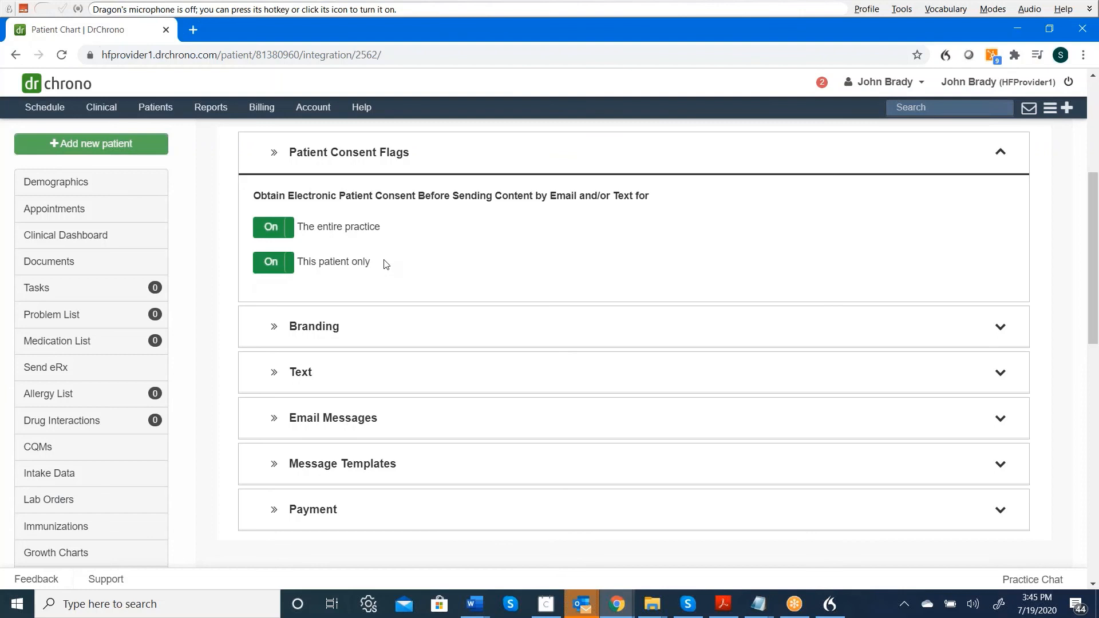
scroll(385, 264, down, 2)
scroll(384, 265, up, 3)
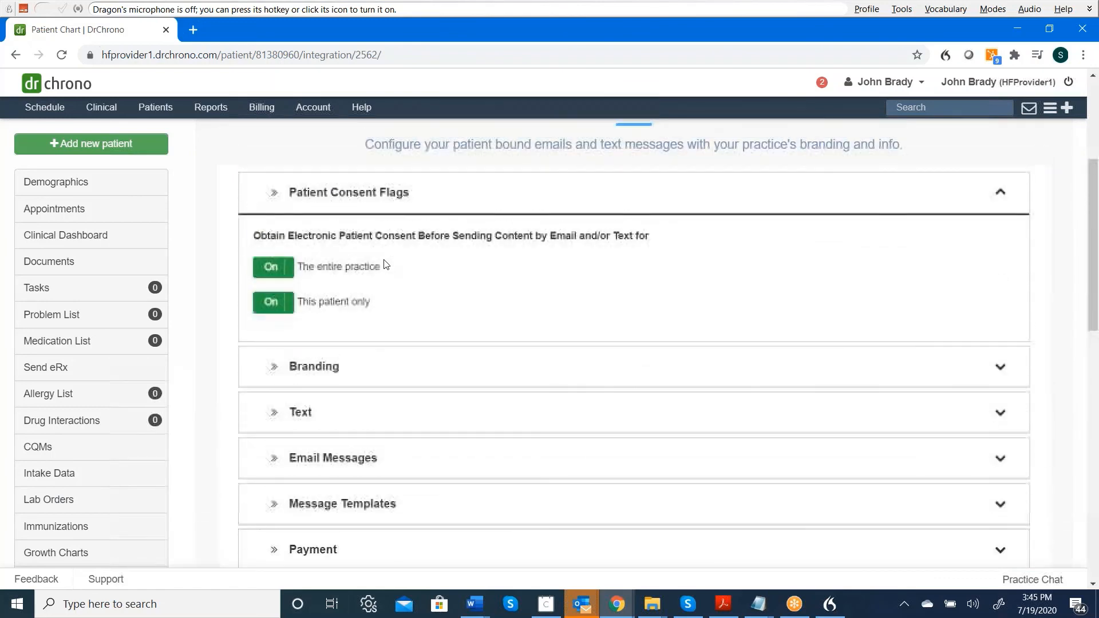
scroll(385, 265, up, 1)
scroll(385, 265, down, 1)
scroll(385, 264, up, 1)
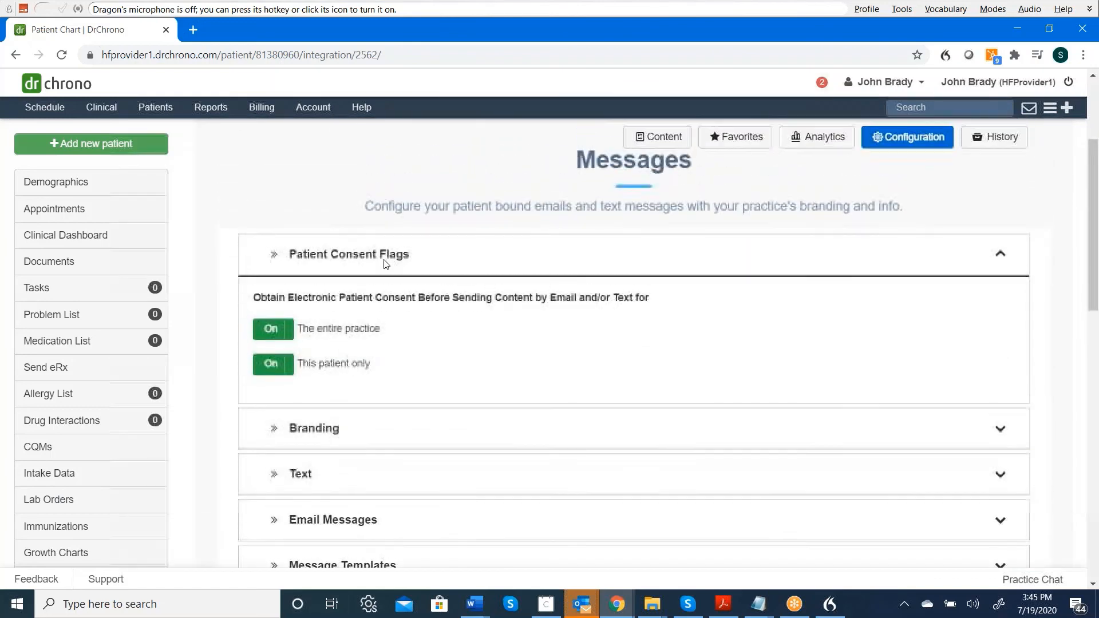